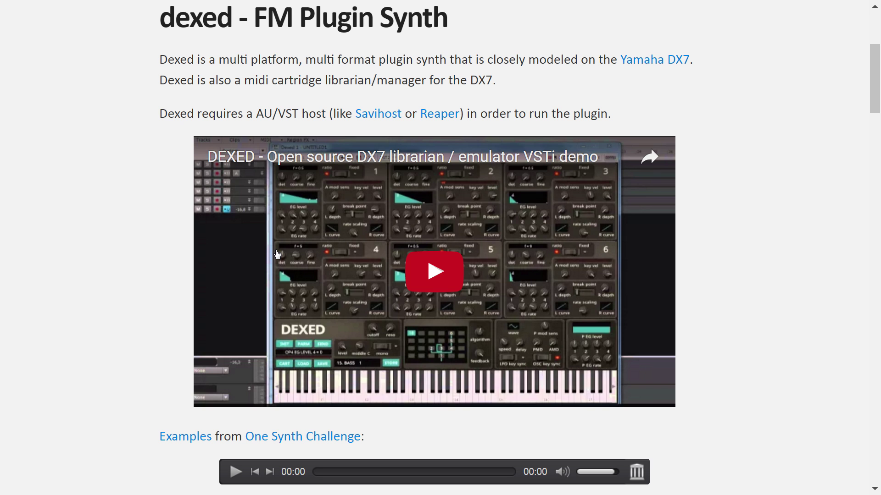
# Step: Play the Dexed demo video for a few seconds, then pause it
pyautogui.click(438, 273)
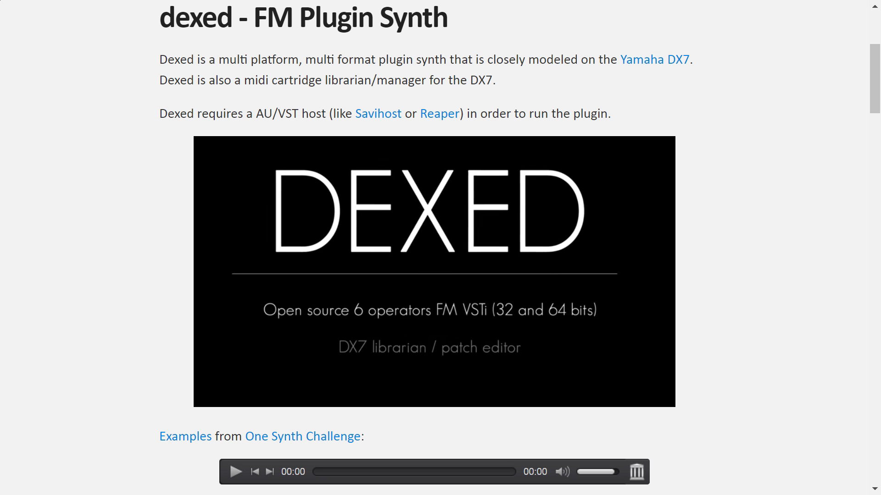
pyautogui.moveTo(320, 323)
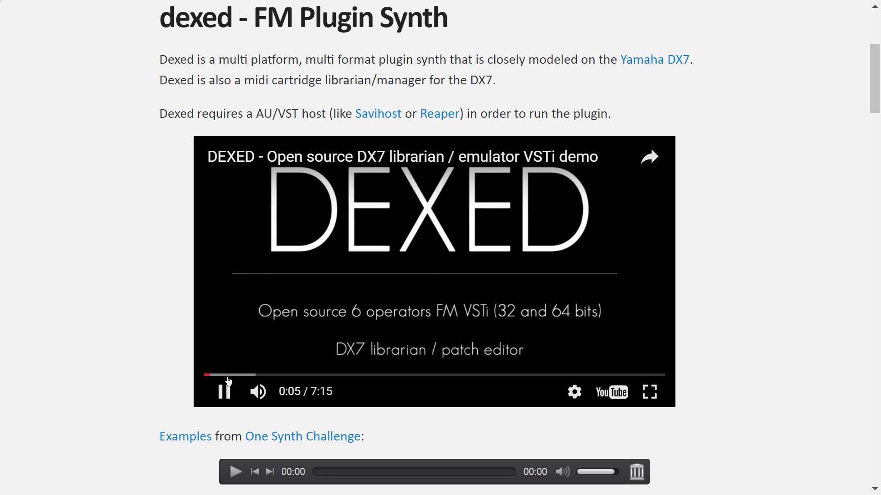
pyautogui.click(223, 393)
# Step: Read down through the Features and Cartridge Manager sections, then return to the top
pyautogui.scroll(-3, 225, 394)
pyautogui.scroll(-10, 228, 395)
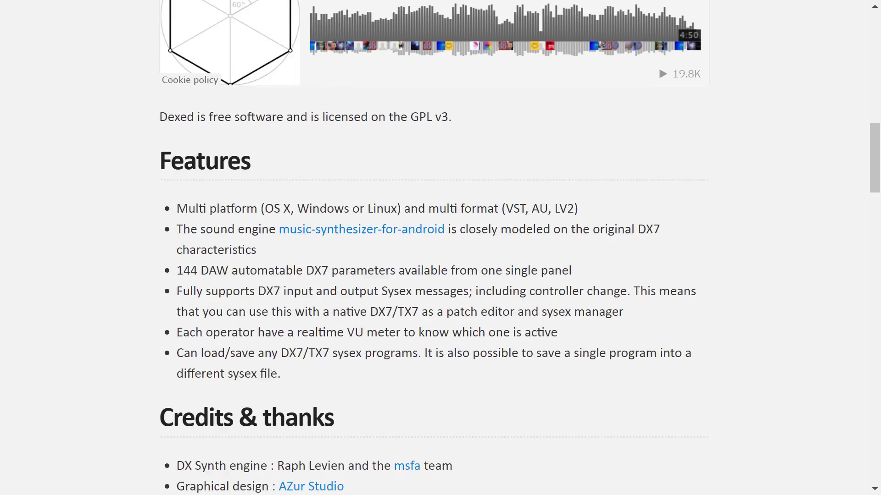
pyautogui.scroll(-1, 228, 395)
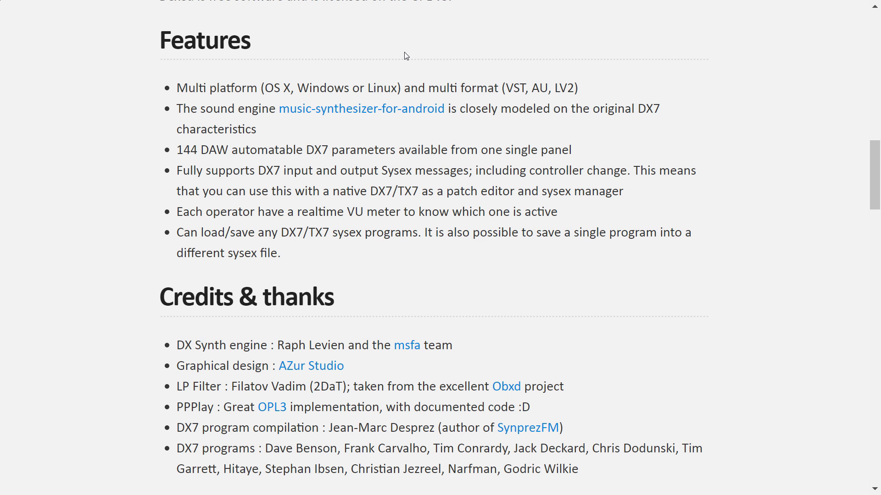
pyautogui.scroll(-5, 745, 219)
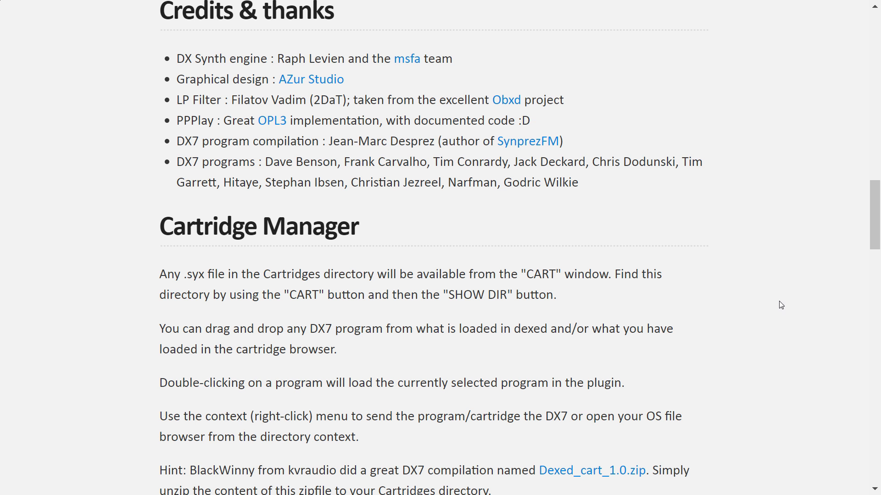
pyautogui.scroll(-3, 724, 332)
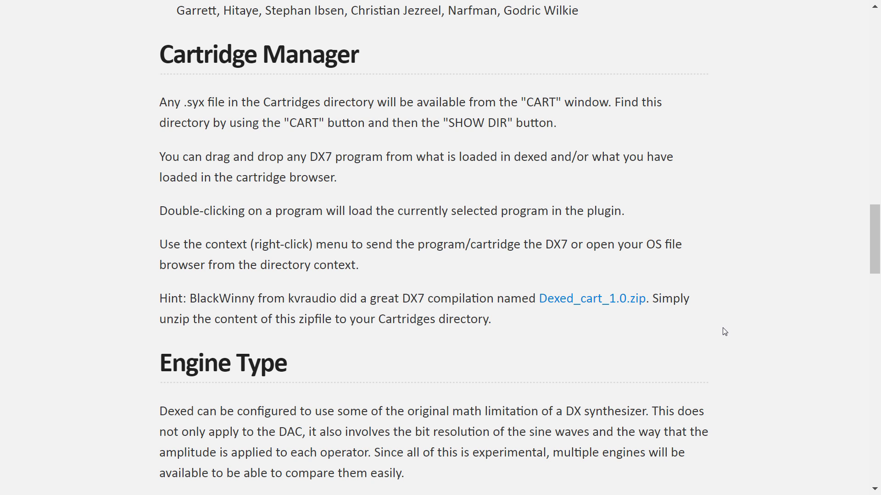
pyautogui.scroll(20, 427, 252)
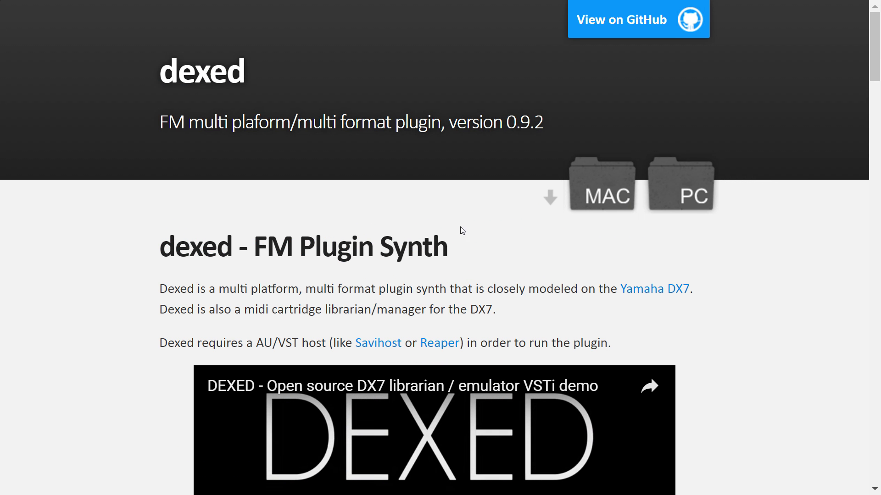
# Step: Download the Dexed PC build and the Dexed_cart_1.0.zip cartridge compilation
pyautogui.click(687, 189)
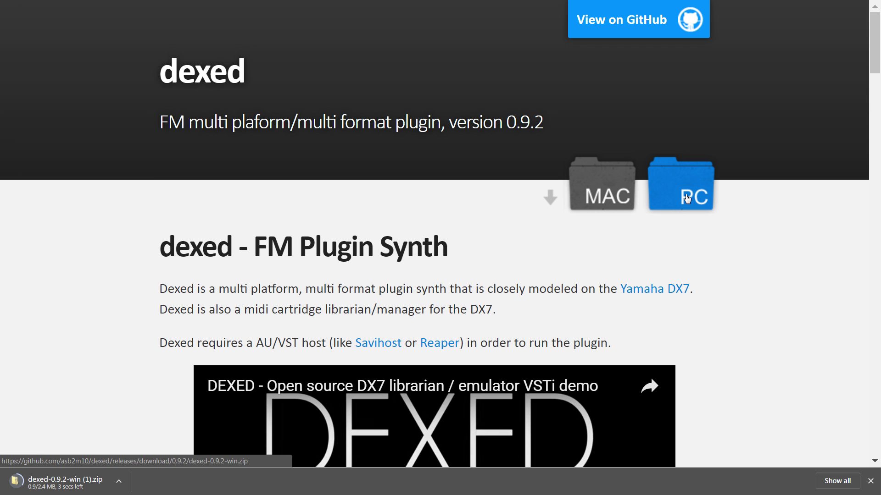
pyautogui.scroll(-15, 727, 262)
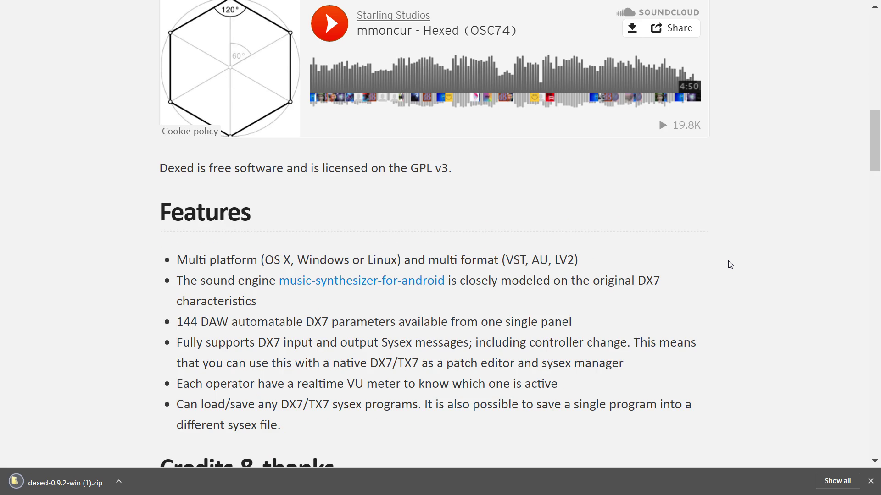
pyautogui.scroll(-18, 730, 265)
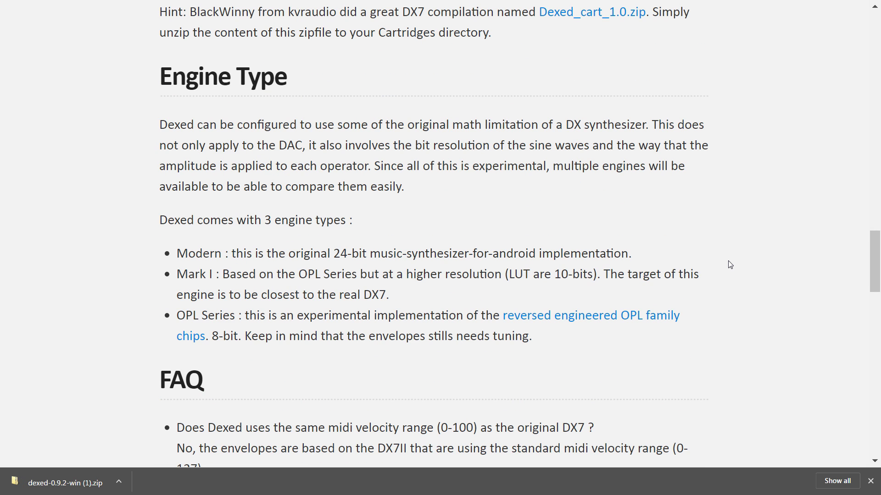
pyautogui.scroll(1, 729, 263)
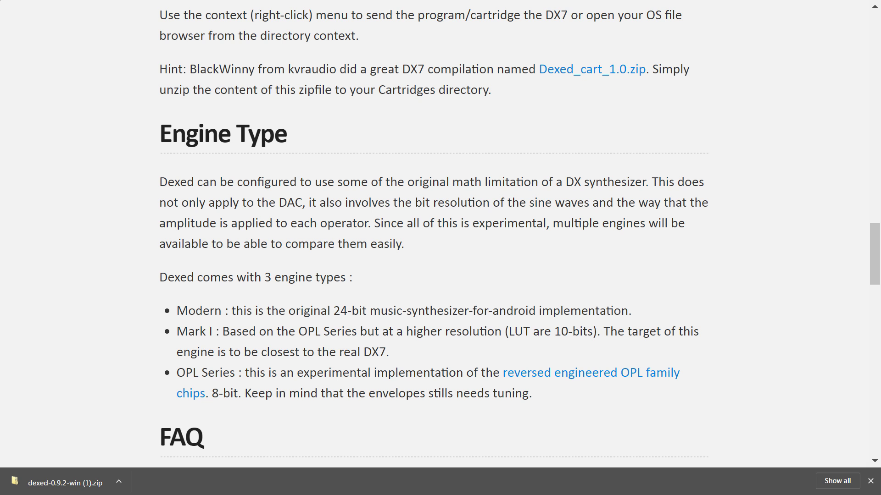
pyautogui.click(602, 77)
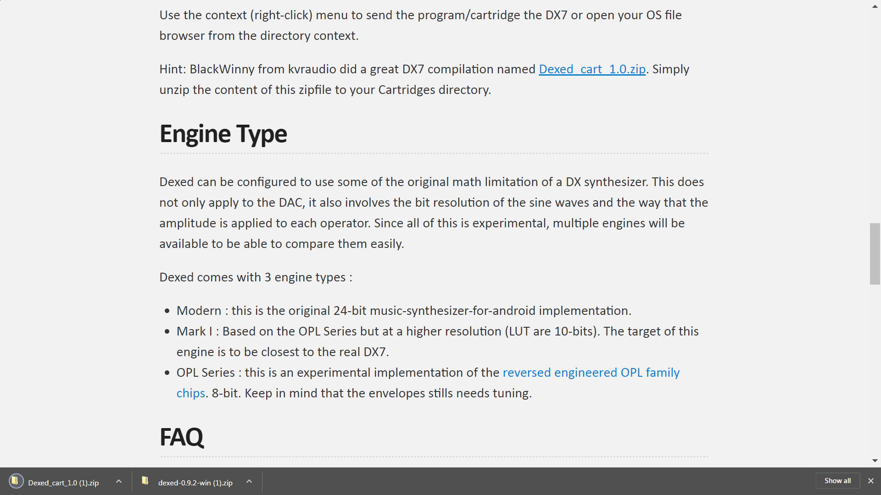
# Step: Go to the SAVIHost page through the Dexed page's Savihost host link
pyautogui.scroll(20, 608, 244)
pyautogui.scroll(-5, 647, 242)
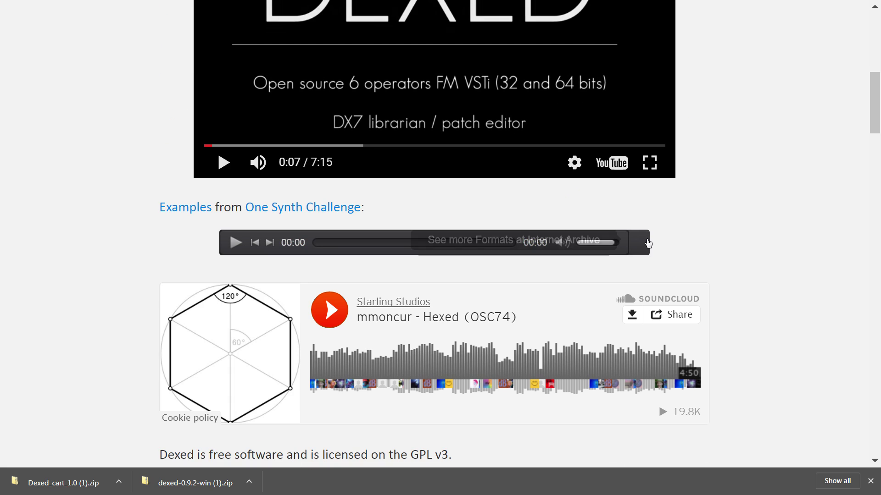
pyautogui.scroll(8, 647, 243)
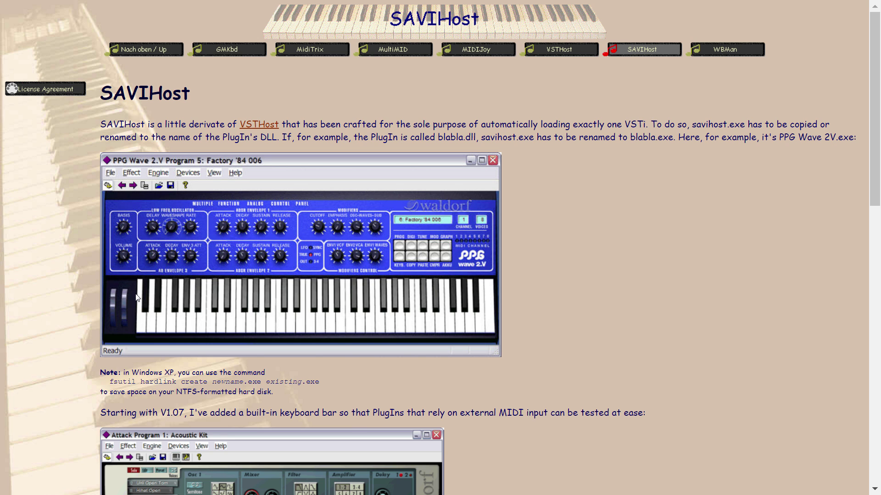
# Step: Download savihostnkx64.zip from the 64 bit column of SAVIHost's Downloads table
pyautogui.scroll(-12, 137, 298)
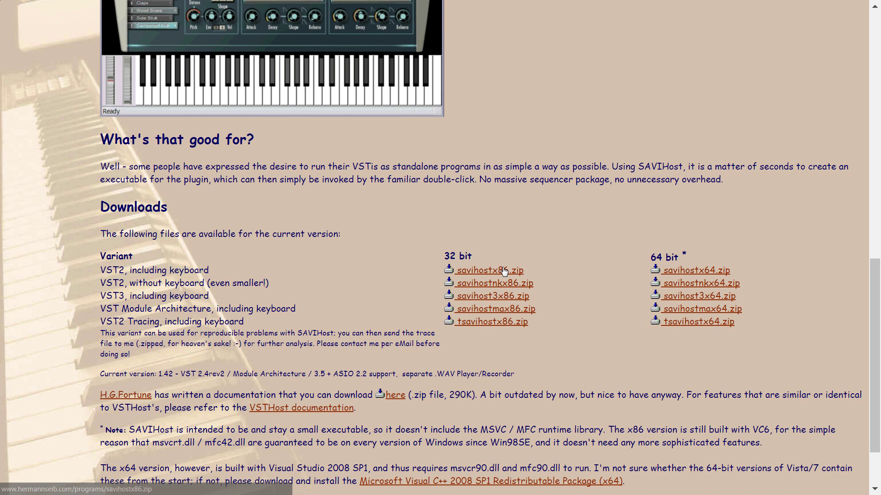
pyautogui.click(683, 283)
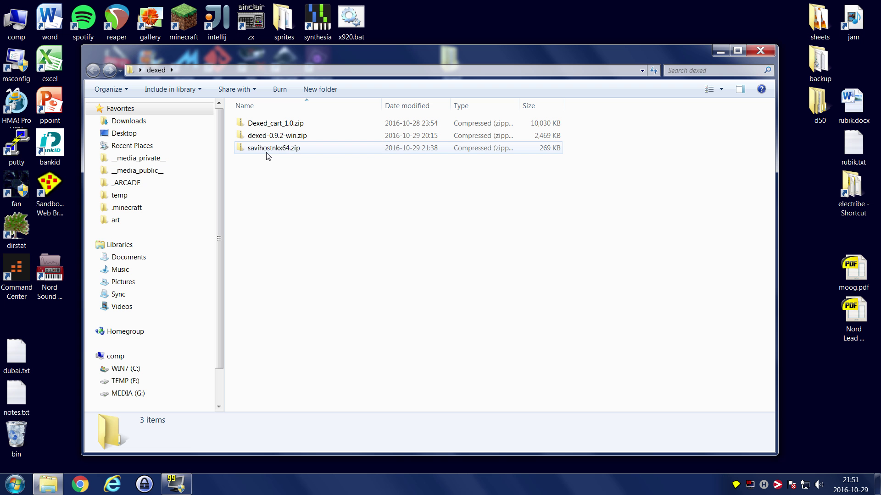
# Step: Extract all of dexed-0.9.2-win.zip into a dexed-0.9.2-win folder
pyautogui.rightClick(267, 153)
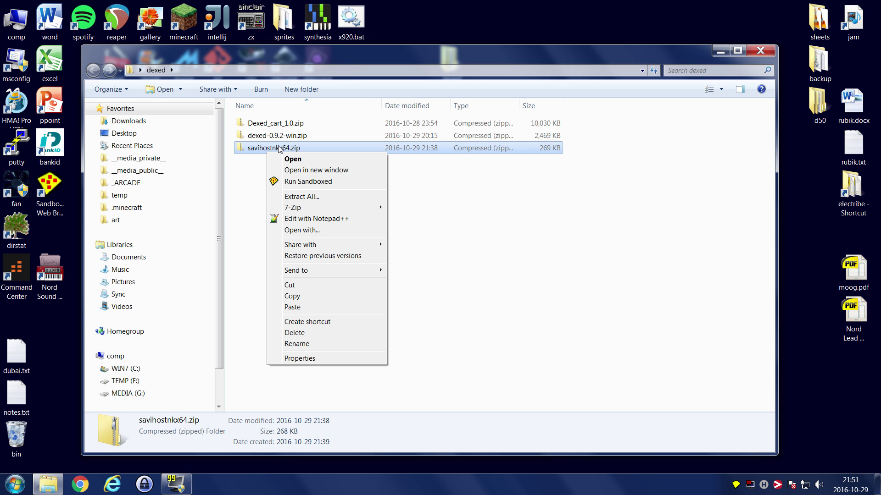
pyautogui.click(278, 136)
pyautogui.rightClick(278, 136)
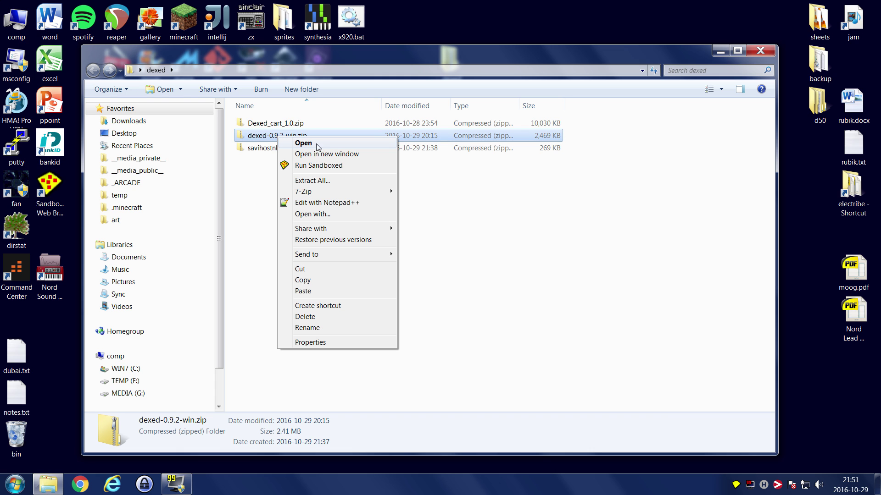
pyautogui.moveTo(336, 191)
pyautogui.click(343, 180)
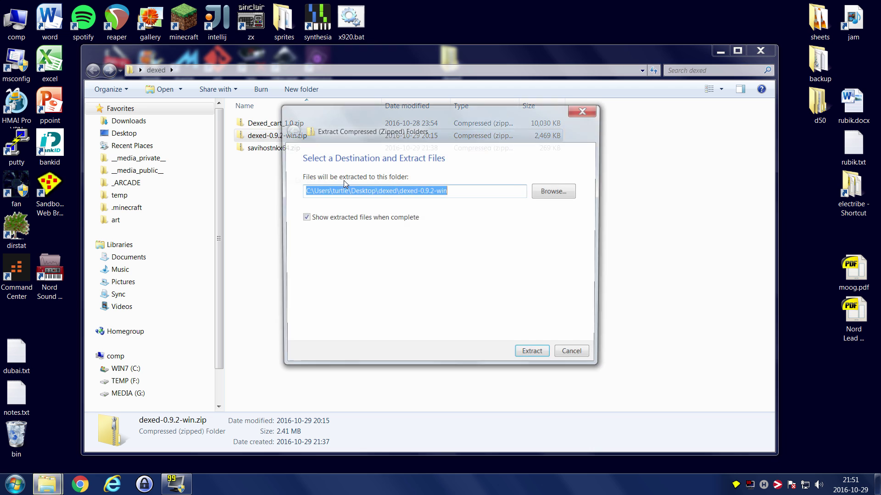
pyautogui.click(542, 356)
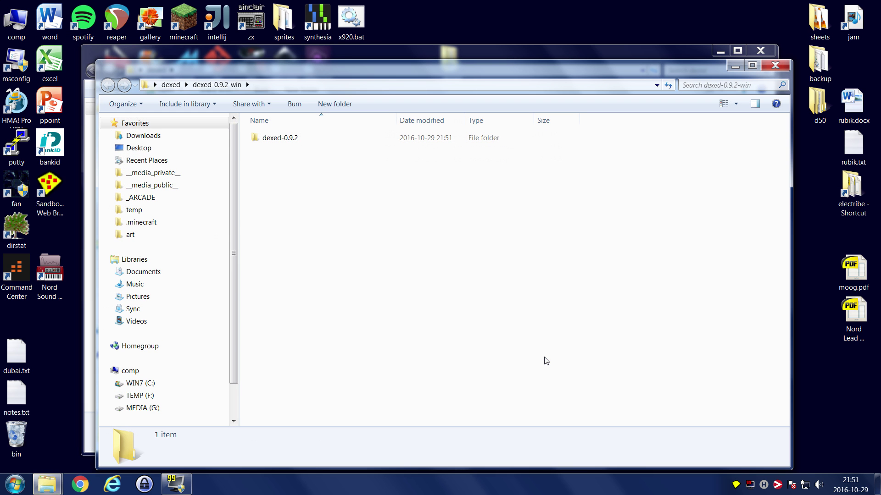
pyautogui.click(775, 65)
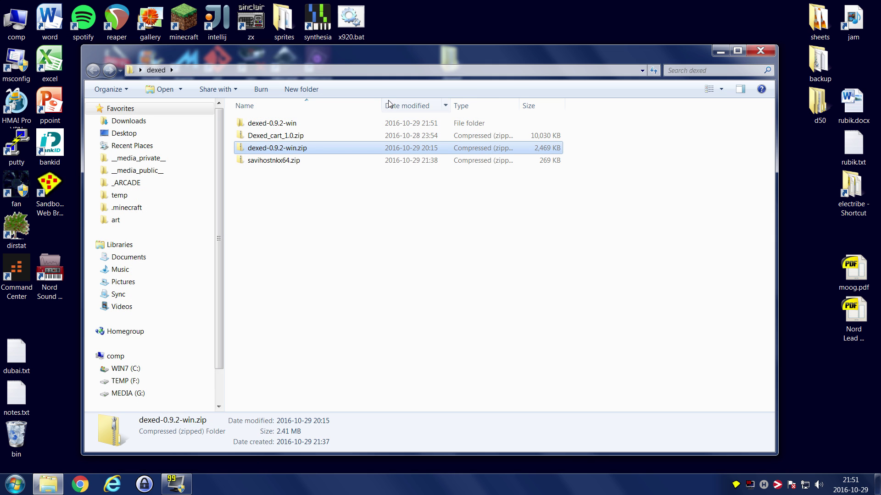
# Step: Check that dexed-0.9.2\x64 holds Dexed.dll, then go back to the dexed folder
pyautogui.doubleClick(293, 123)
pyautogui.doubleClick(296, 124)
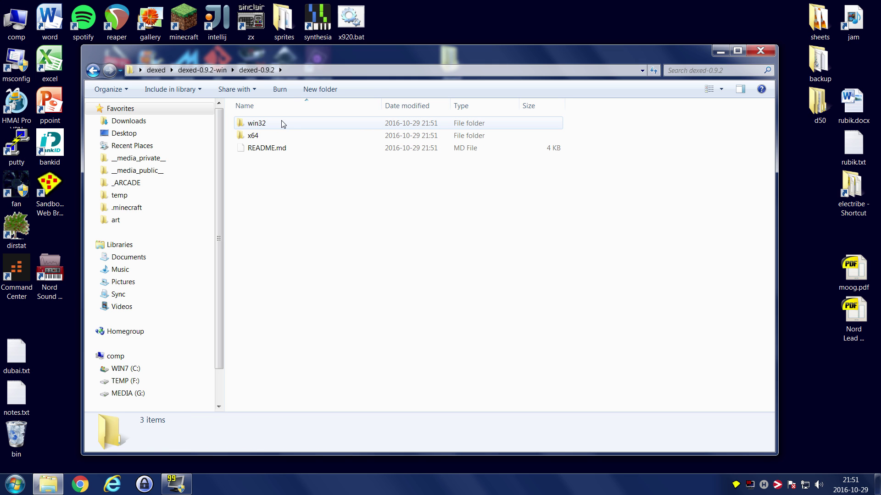
pyautogui.doubleClick(270, 135)
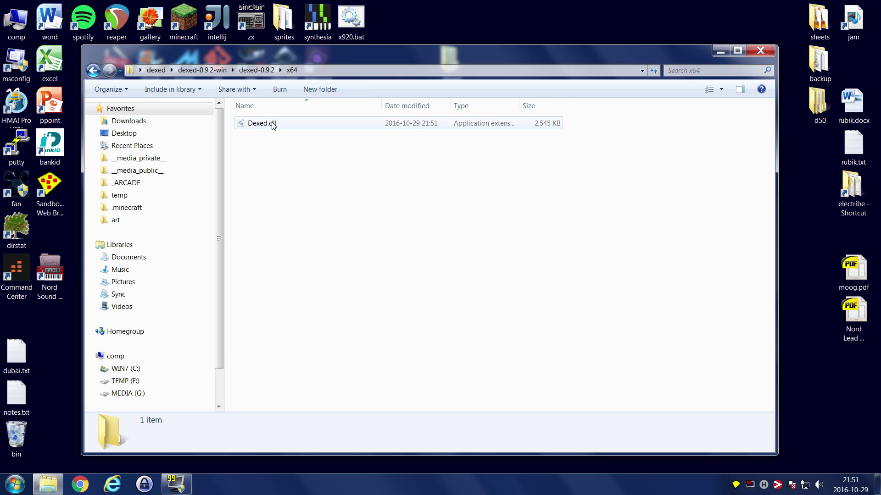
pyautogui.click(97, 72)
pyautogui.click(97, 73)
pyautogui.click(97, 73)
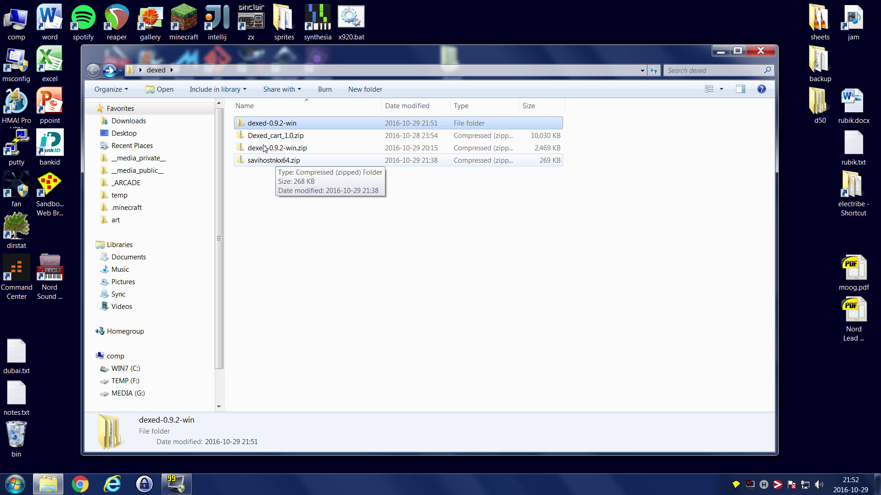
# Step: Copy savihost.exe from savihostnkx64.zip into the x64 folder beside Dexed.dll
pyautogui.click(267, 160)
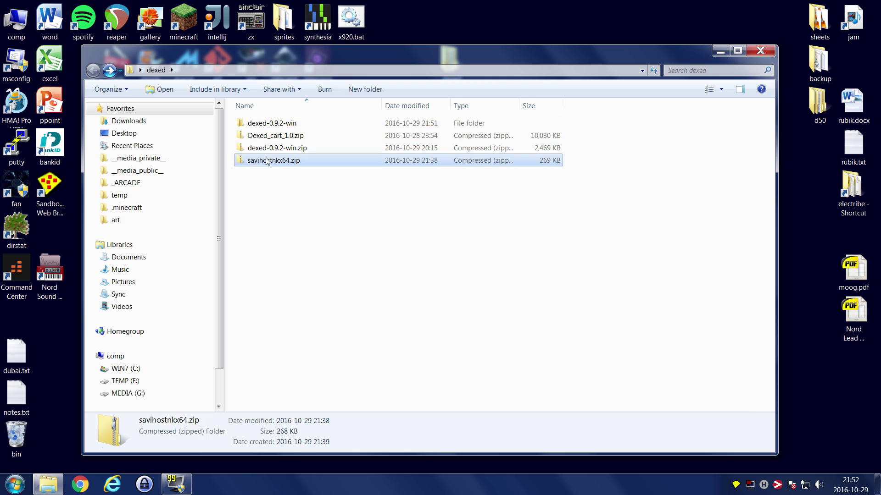
pyautogui.doubleClick(267, 161)
pyautogui.click(266, 149)
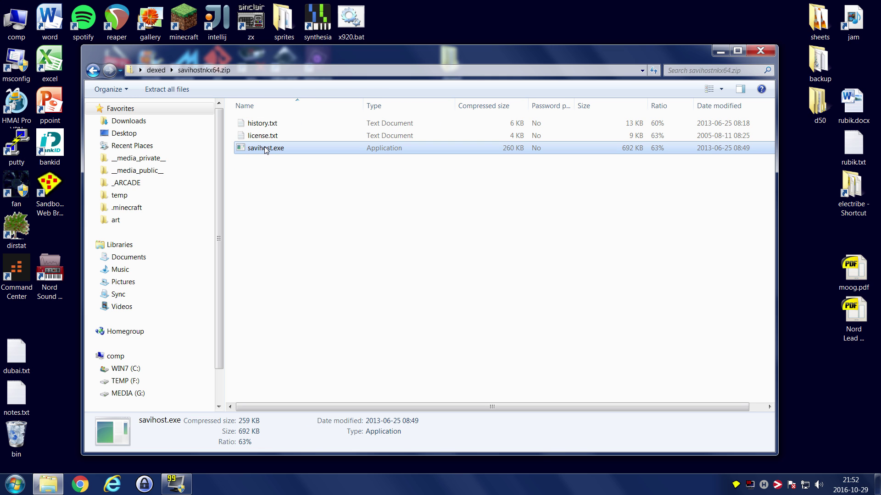
pyautogui.click(93, 70)
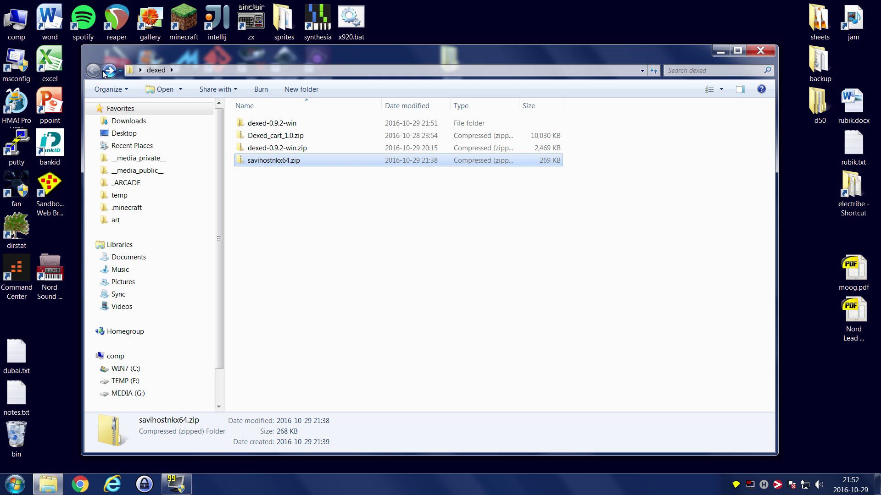
pyautogui.doubleClick(265, 124)
pyautogui.doubleClick(272, 127)
pyautogui.doubleClick(274, 138)
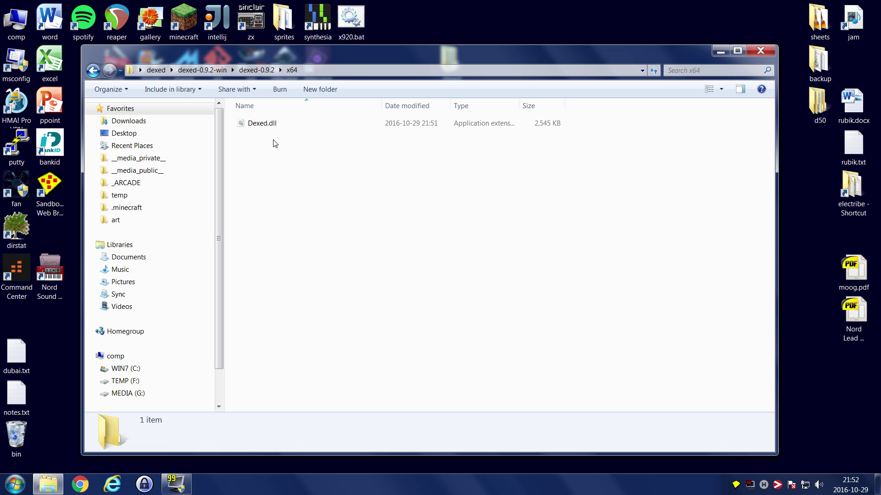
pyautogui.hotkey('ctrl', 'v')
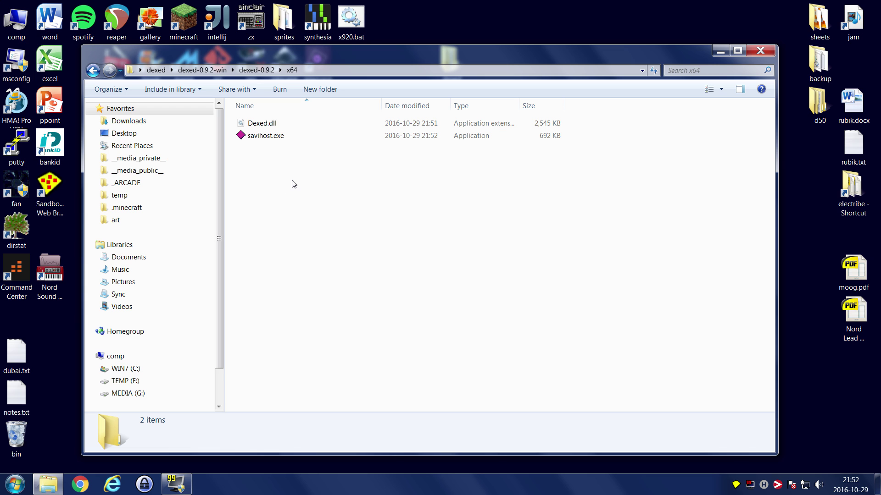
# Step: Rename savihost.exe to Dexed.exe, leaving Dexed.dll unchanged
pyautogui.click(263, 130)
pyautogui.press('F2')
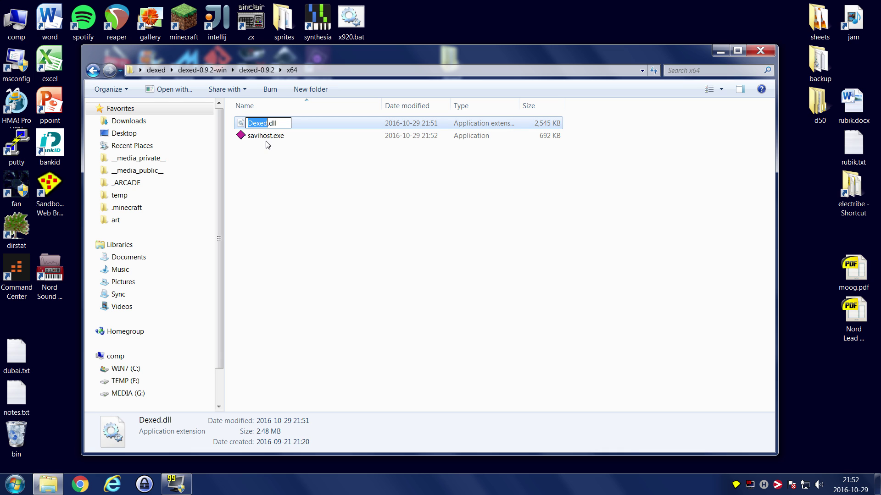
pyautogui.click(268, 158)
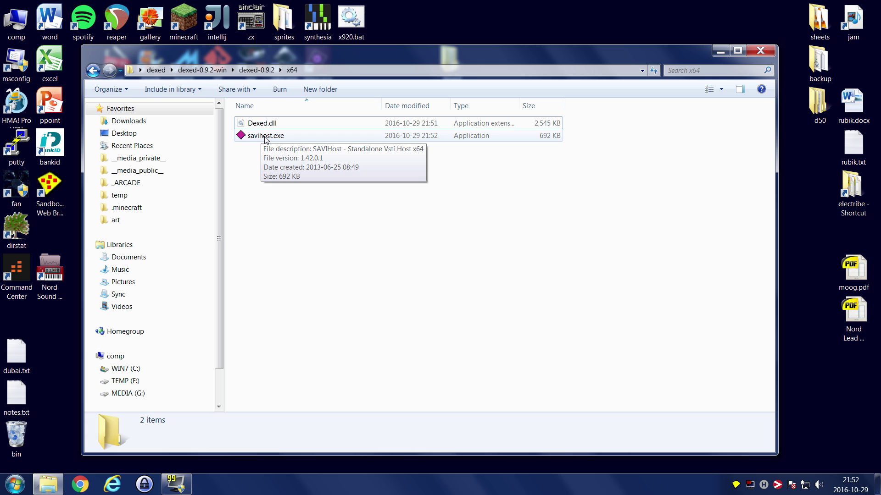
pyautogui.click(265, 136)
pyautogui.press('F2')
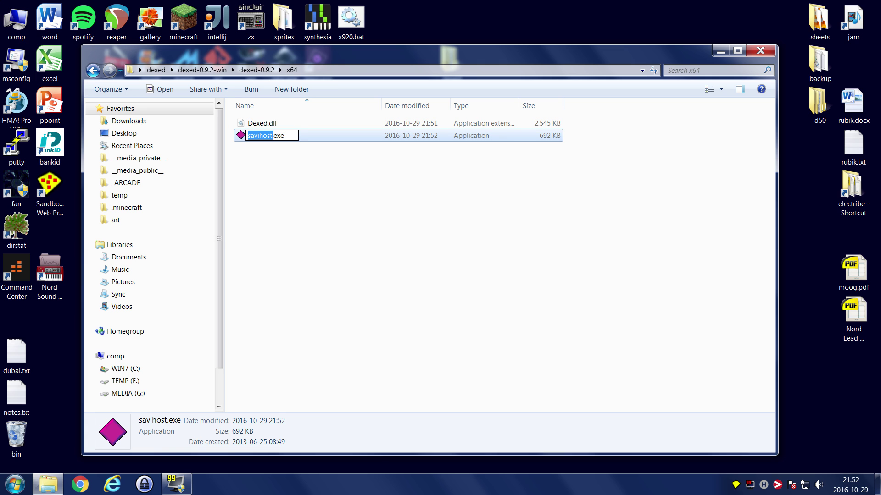
pyautogui.write('Dexed')
pyautogui.press('Return')
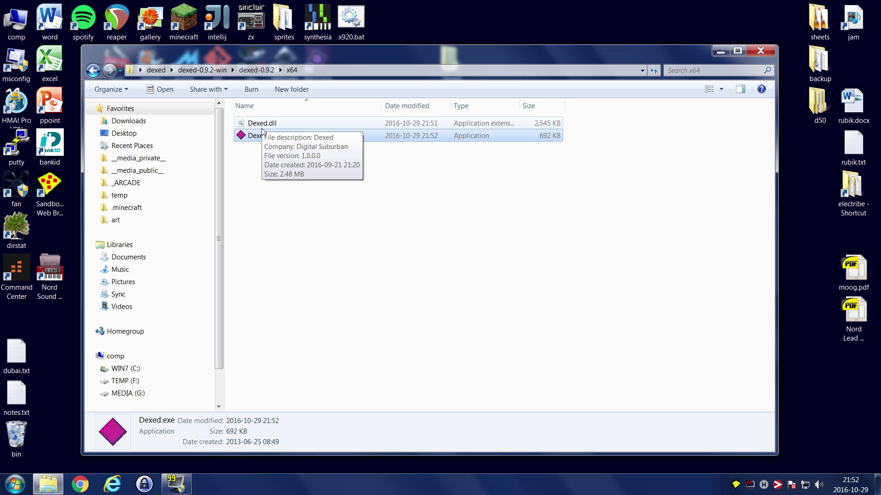
# Step: Run Dexed.exe with 'Always ask before opening this file' unticked
pyautogui.doubleClick(258, 137)
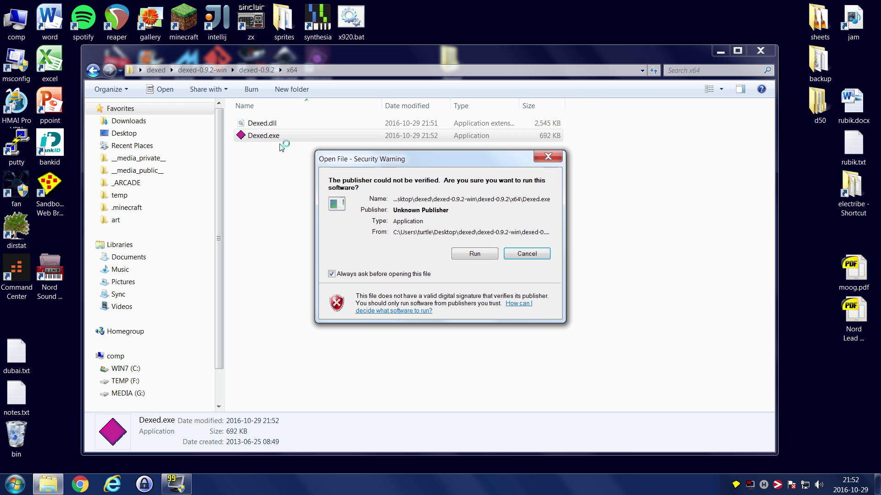
pyautogui.click(358, 275)
pyautogui.click(474, 254)
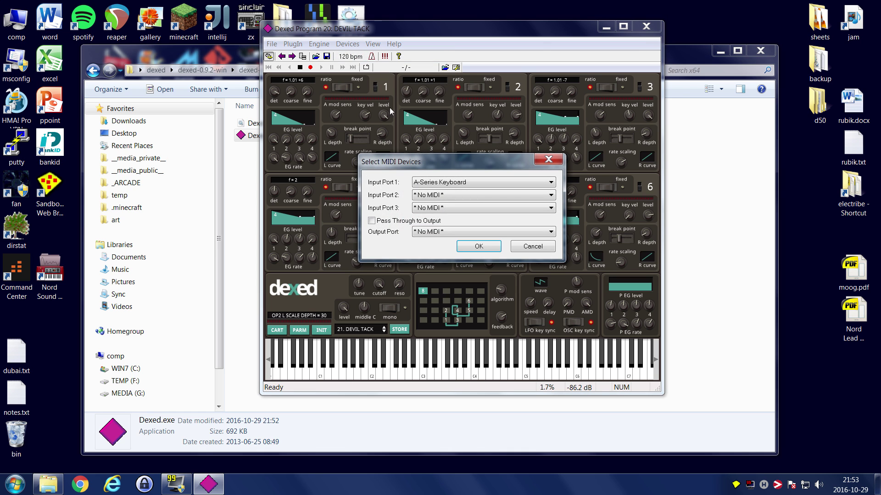
# Step: Set MIDI Input Port 1 to A-Series Keyboard and Input Port 2 to No MIDI, then confirm
pyautogui.click(442, 195)
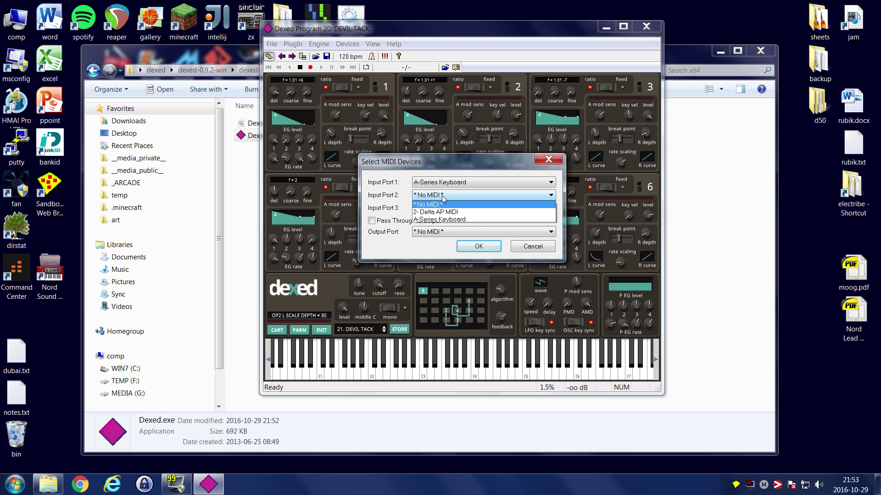
pyautogui.click(471, 219)
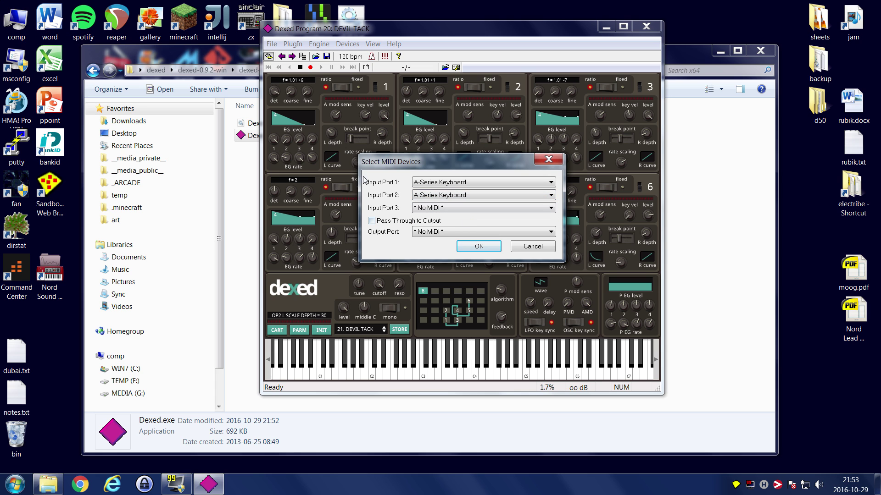
pyautogui.click(445, 183)
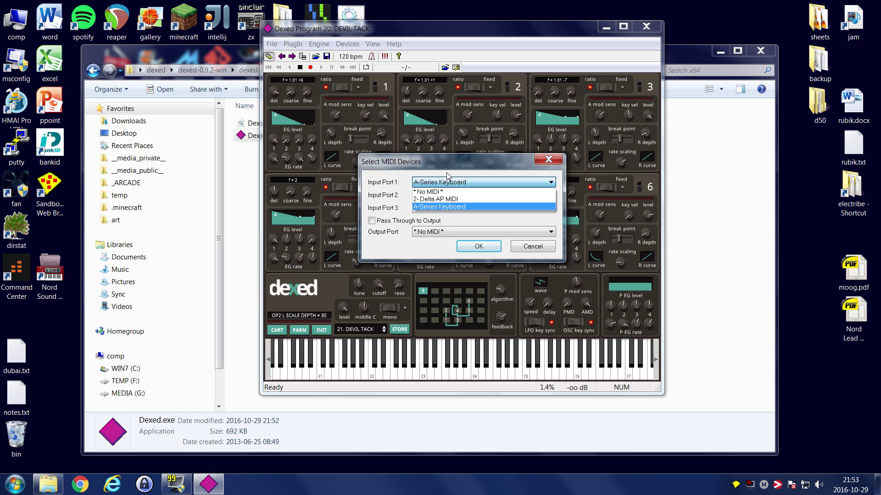
pyautogui.click(448, 182)
pyautogui.click(443, 197)
pyautogui.click(444, 204)
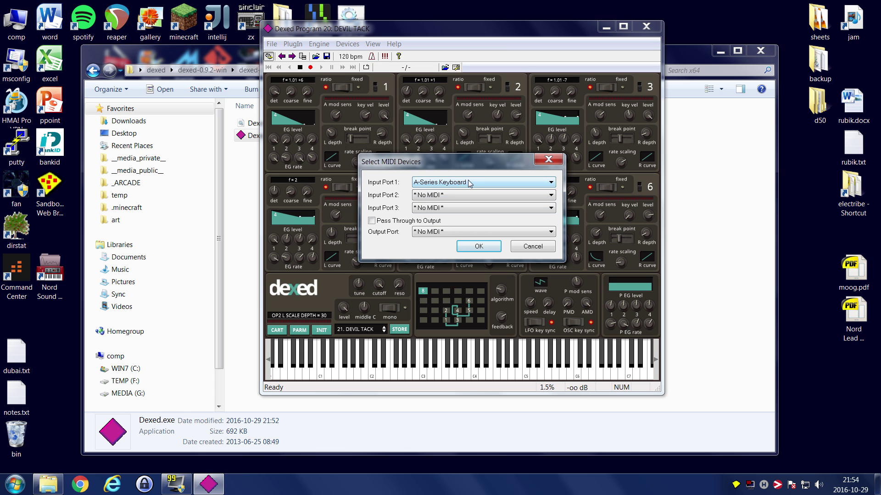
pyautogui.click(478, 247)
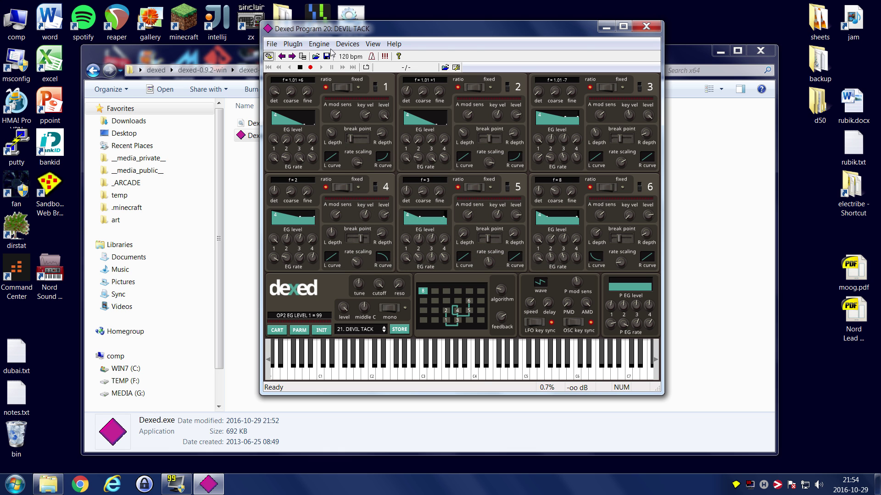
# Step: In Devices > Wave, choose ASIO: M-Audio Delta ASIO output with a 64 samples (fixed) buffer
pyautogui.click(347, 44)
pyautogui.click(358, 69)
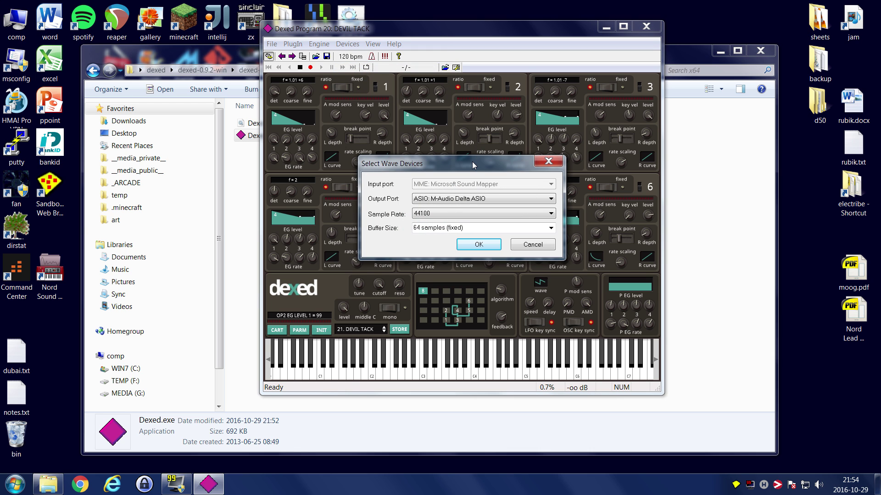
pyautogui.click(463, 199)
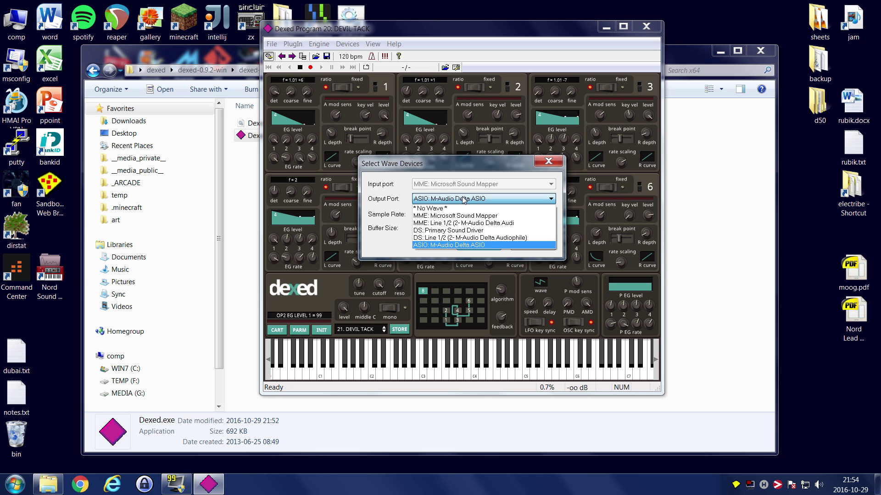
pyautogui.click(488, 246)
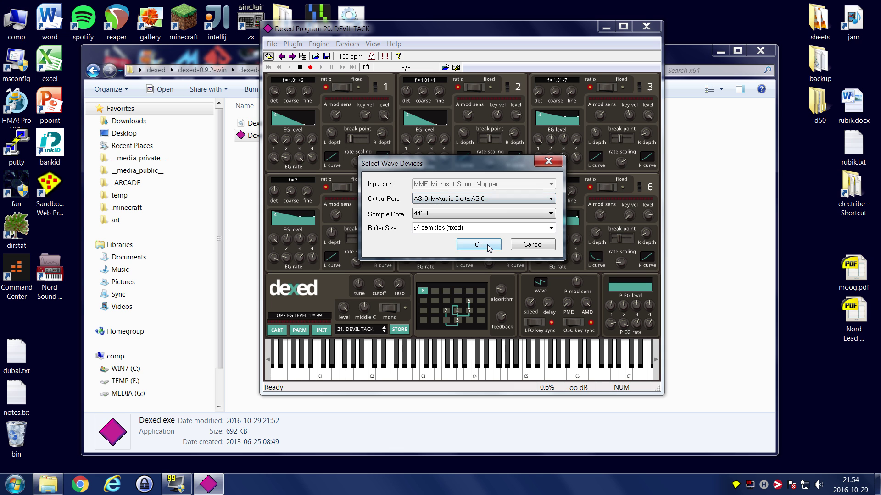
pyautogui.click(549, 229)
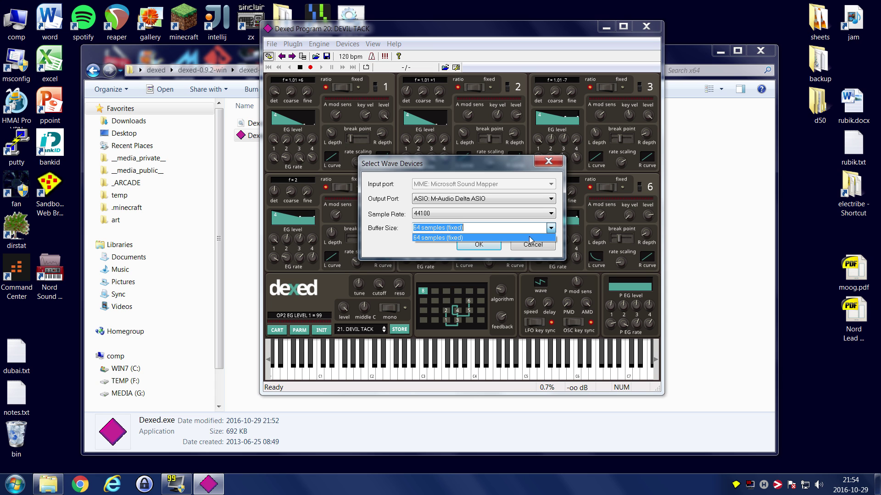
pyautogui.click(510, 238)
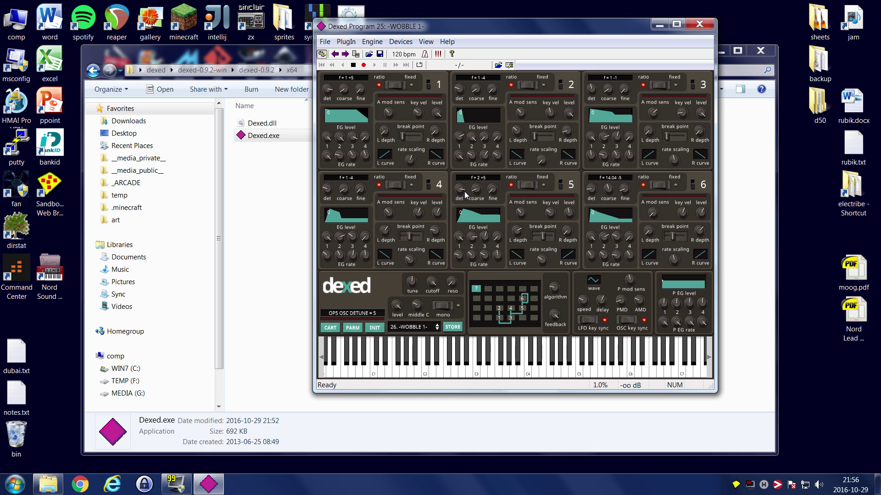
# Step: Open the CART browser and select Dexed_01.syx to preview its programs
pyautogui.click(330, 328)
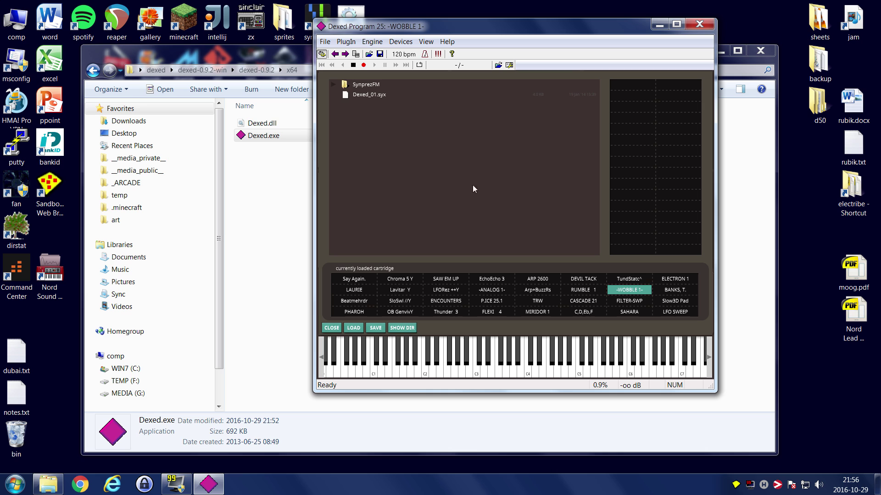
pyautogui.click(362, 96)
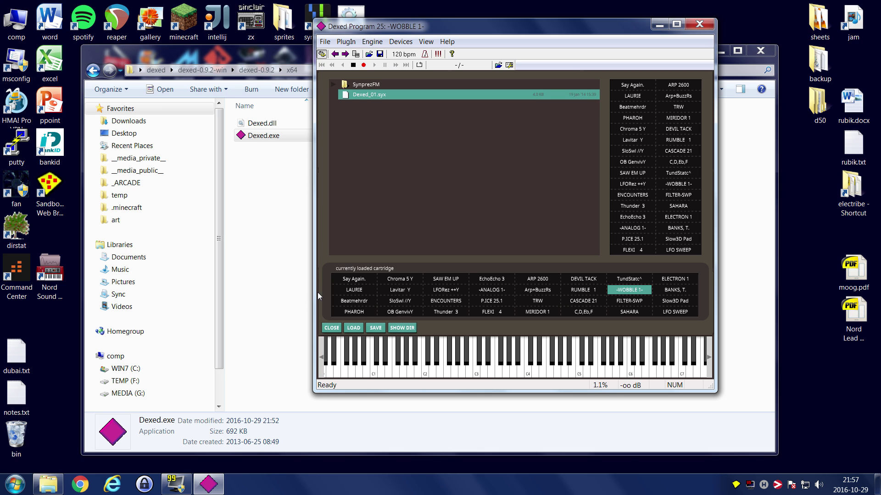
# Step: Use SHOW DIR, then browse Cartridges > SynprezFM to list its 32 .syx cartridges
pyautogui.click(402, 328)
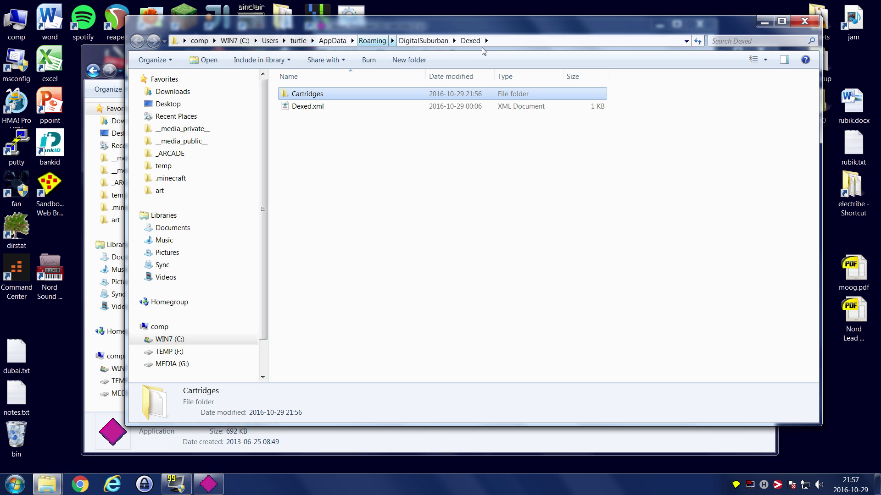
pyautogui.doubleClick(320, 96)
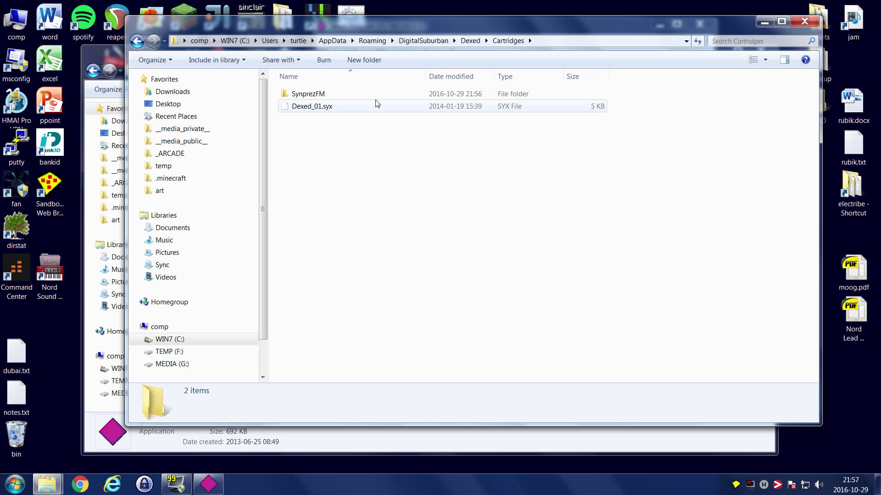
pyautogui.doubleClick(352, 93)
pyautogui.scroll(-3, 367, 114)
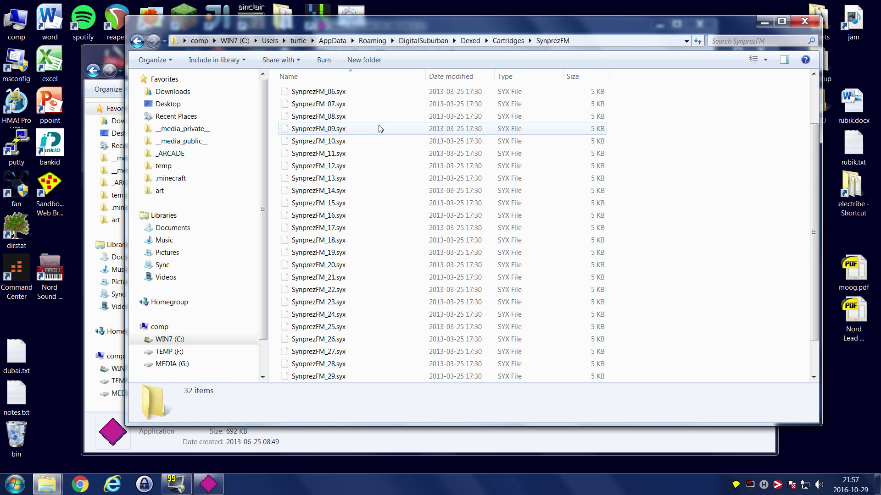
pyautogui.scroll(3, 378, 129)
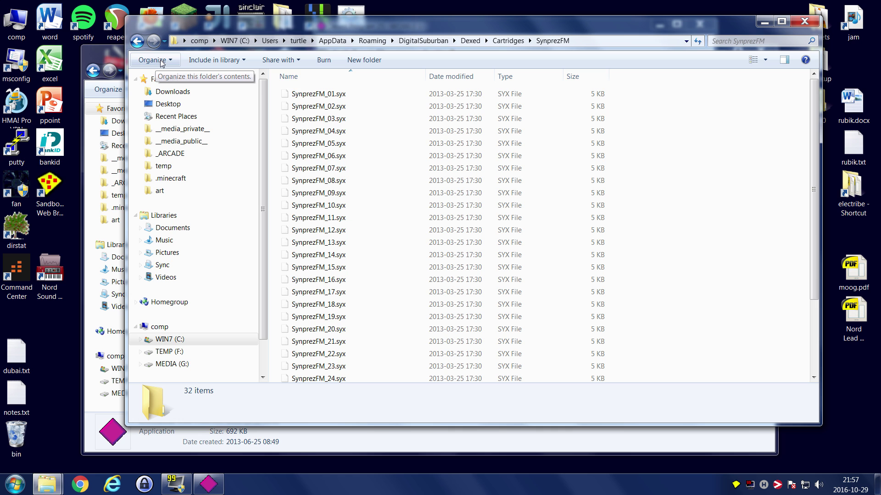
# Step: Close the SynprezFM folder window and expand SynprezFM to preview cartridges 01 through 03
pyautogui.click(804, 21)
pyautogui.click(361, 85)
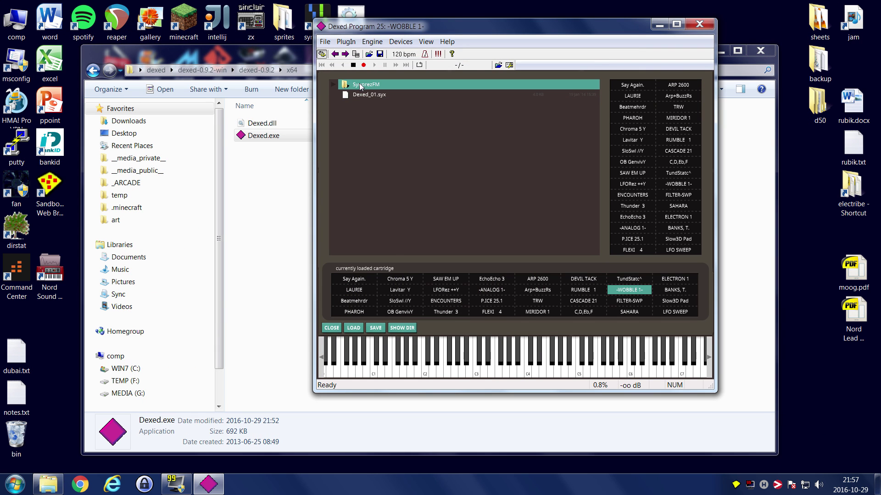
pyautogui.click(334, 84)
pyautogui.click(373, 94)
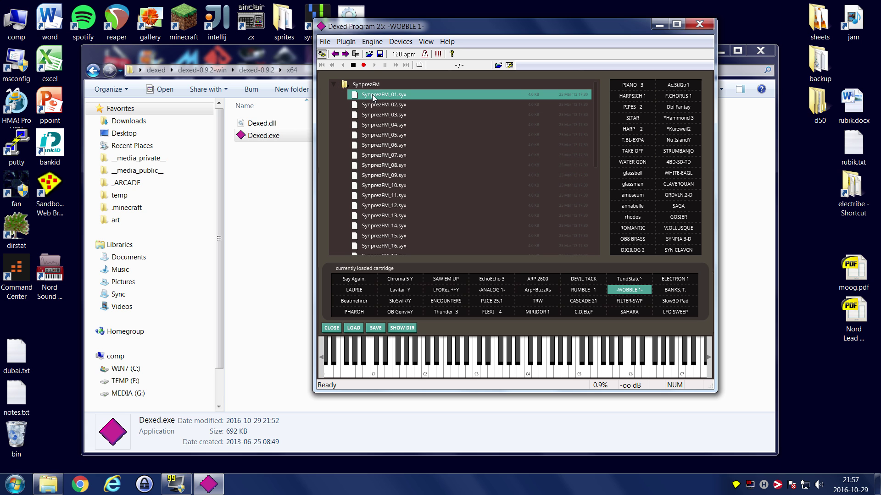
pyautogui.click(374, 105)
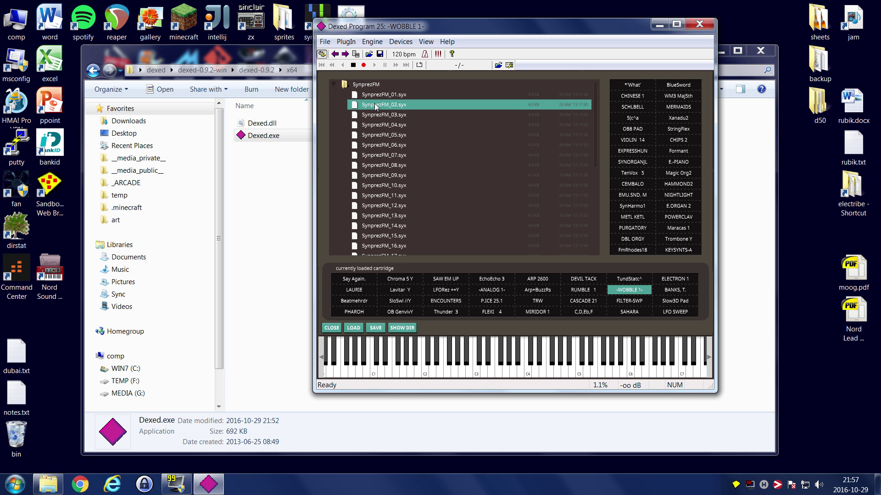
pyautogui.click(378, 116)
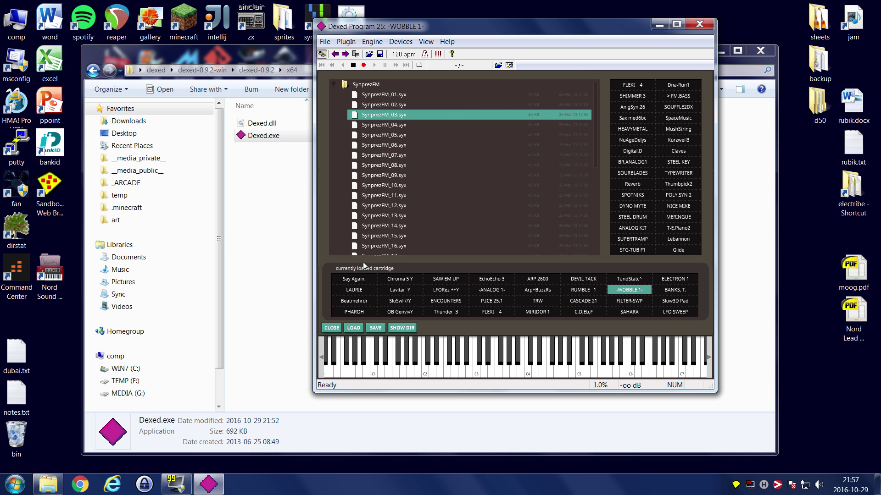
# Step: Load SynprezFM_03.syx and play a key to hear the MushString program
pyautogui.doubleClick(404, 116)
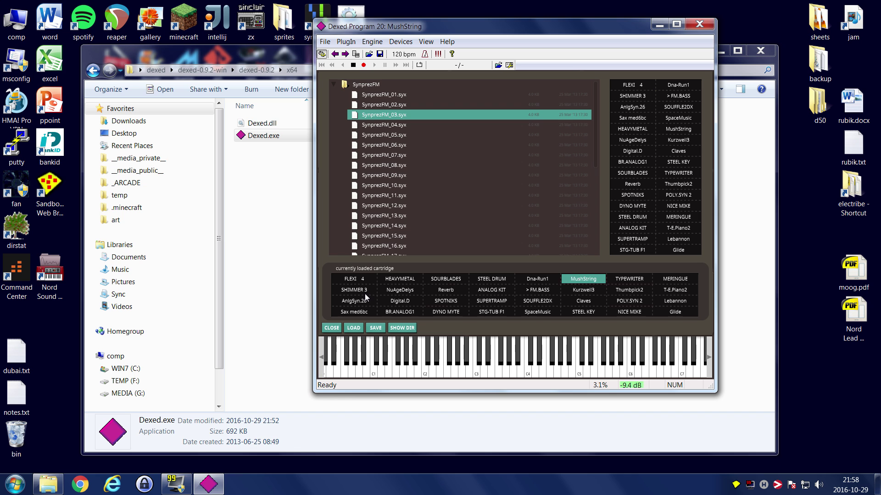
pyautogui.click(409, 341)
# Step: Open Dexed_cart_1.0.zip from the dexed folder and browse its cartridge folders
pyautogui.click(414, 331)
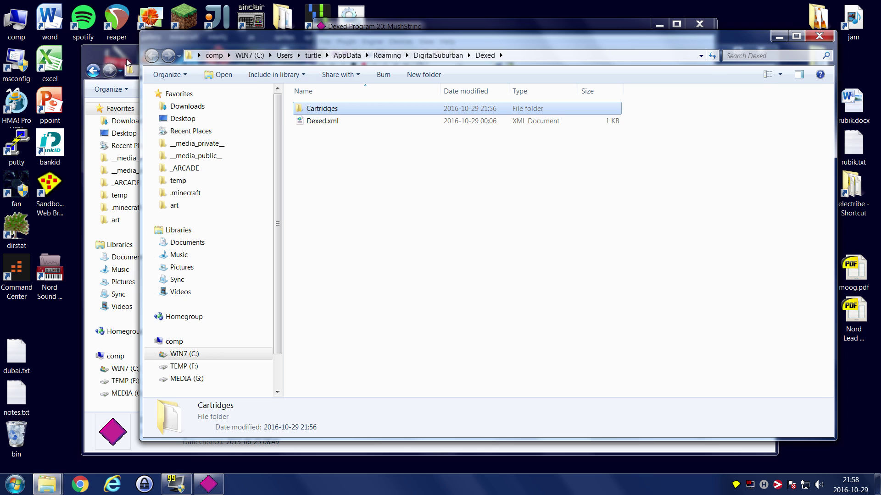
pyautogui.click(128, 64)
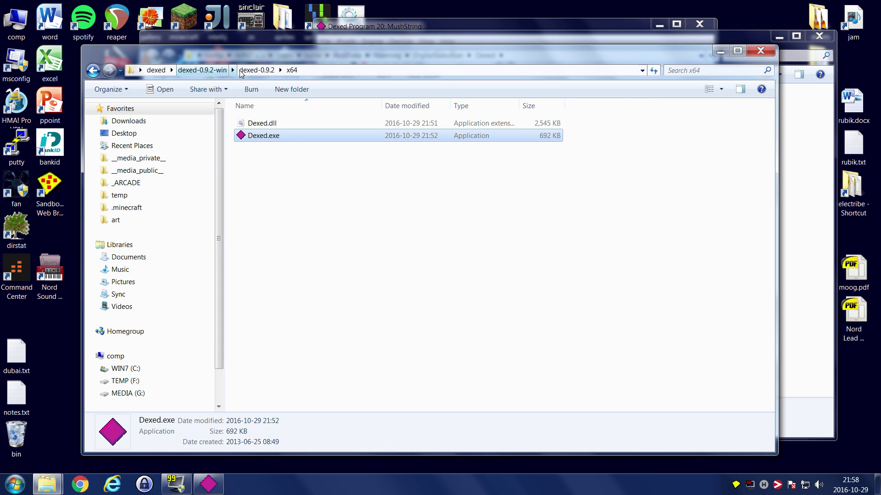
pyautogui.click(155, 70)
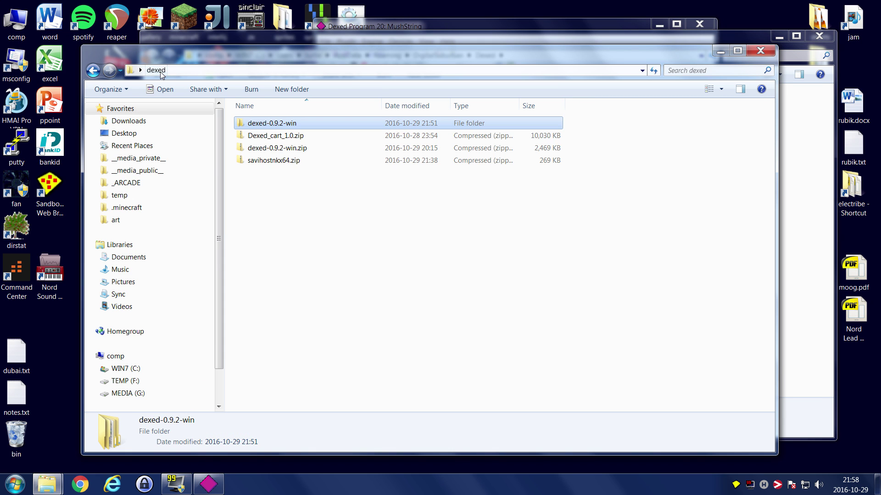
pyautogui.doubleClick(287, 136)
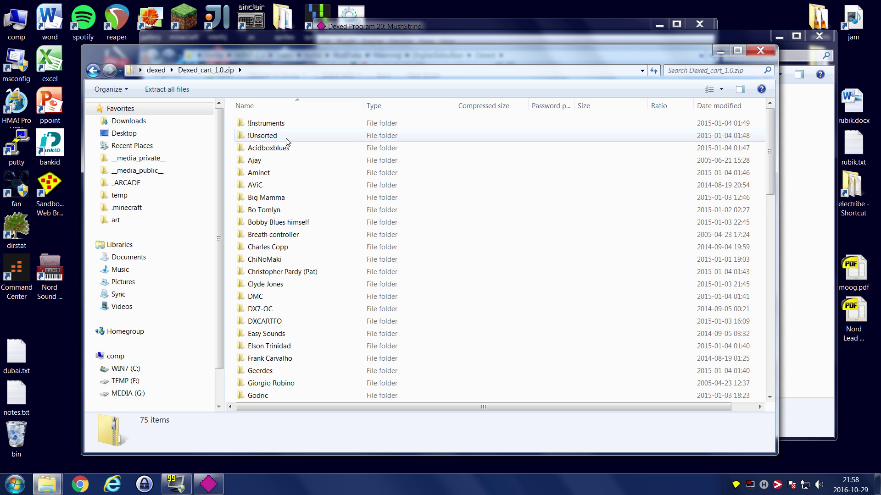
pyautogui.scroll(-6, 287, 142)
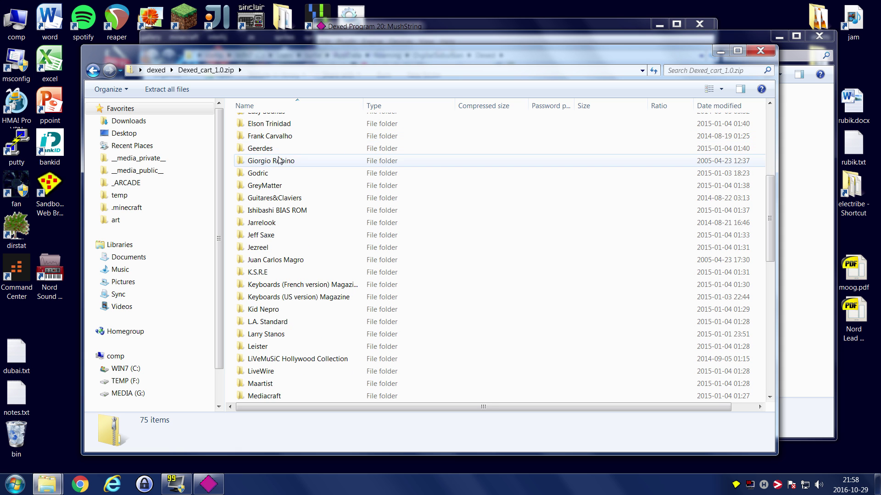
pyautogui.click(279, 161)
pyautogui.doubleClick(279, 161)
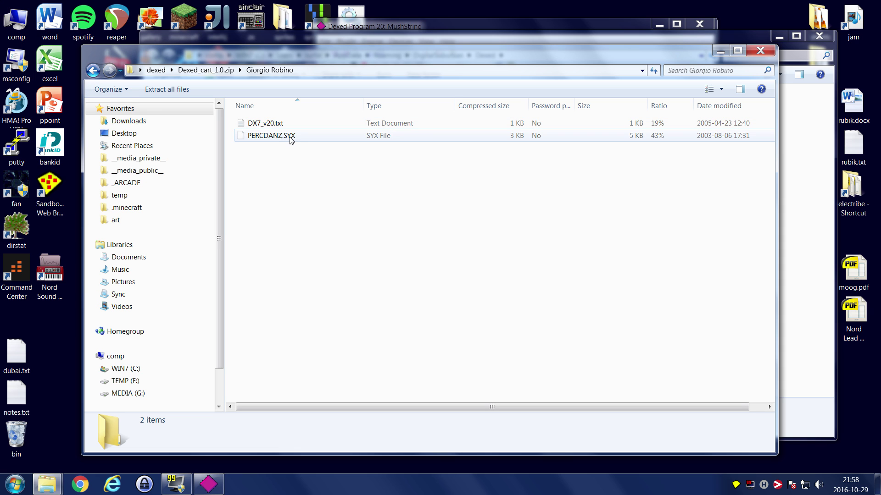
pyautogui.click(99, 69)
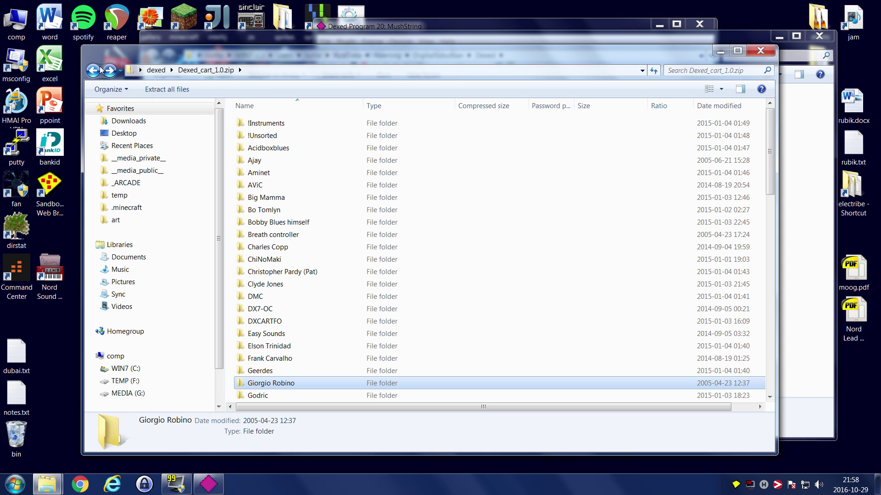
# Step: Select all 75 cartridge folders and paste them into Dexed's Cartridges folder
pyautogui.click(255, 162)
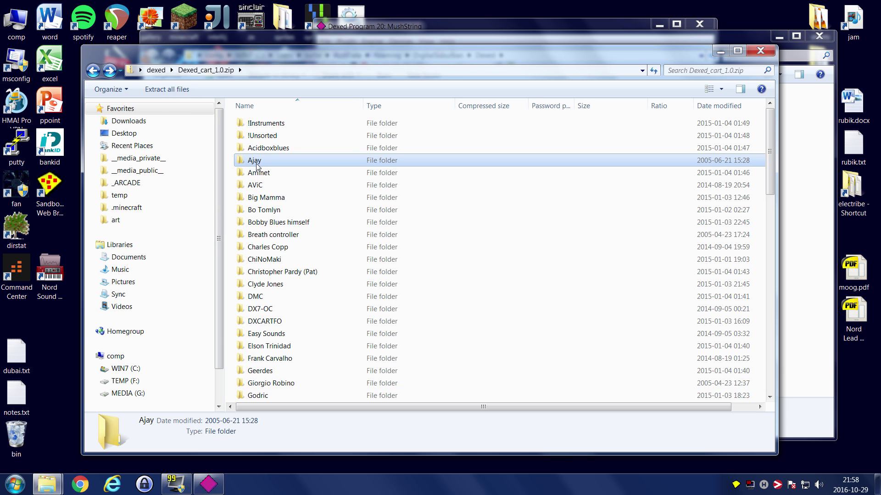
pyautogui.hotkey('ctrl', 'a')
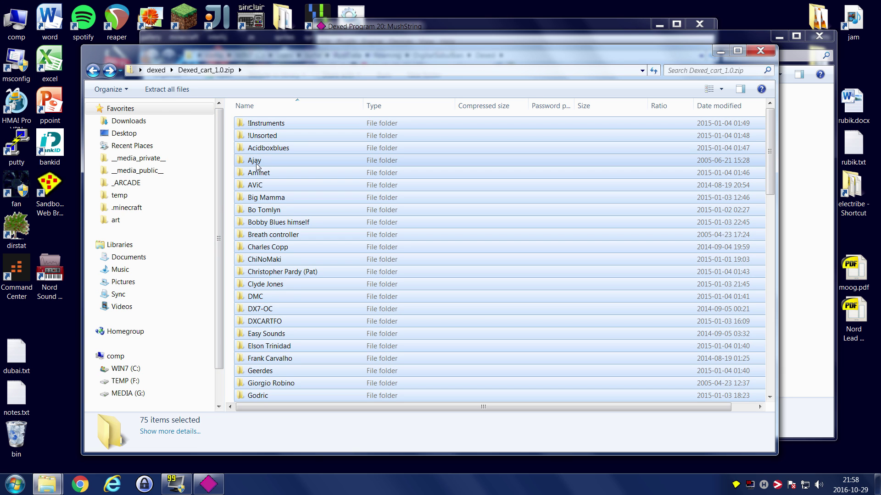
pyautogui.click(715, 37)
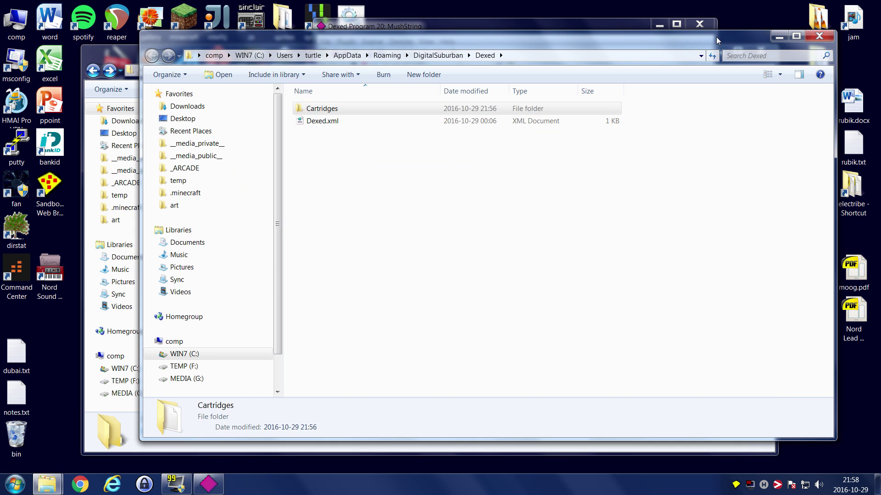
pyautogui.doubleClick(353, 105)
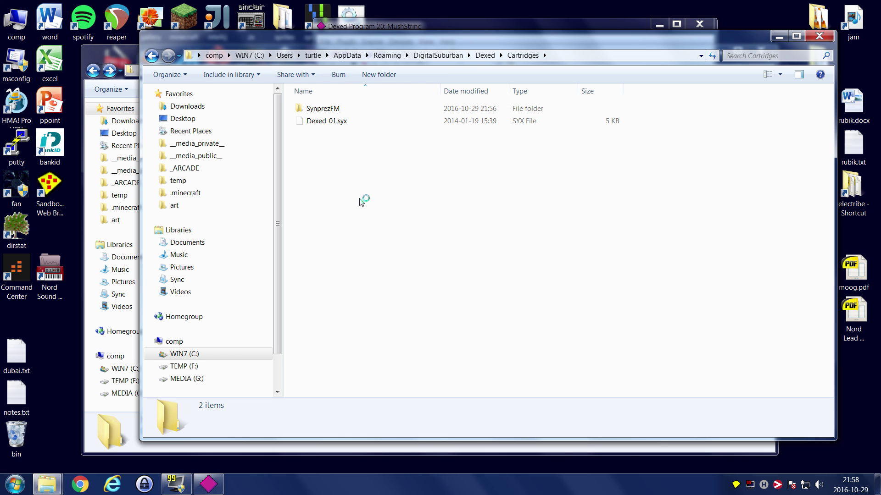
pyautogui.hotkey('ctrl', 'v')
pyautogui.click(358, 293)
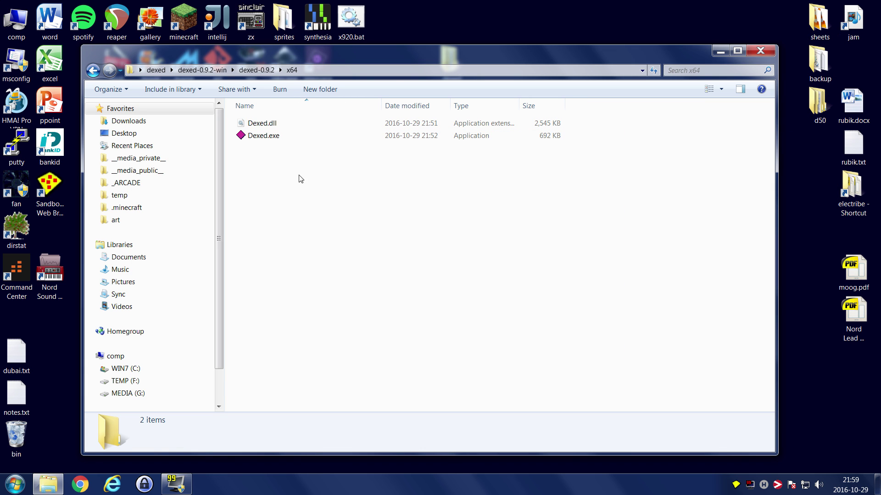
# Step: Launch standalone Dexed and scroll through its cartridge browser
pyautogui.doubleClick(264, 137)
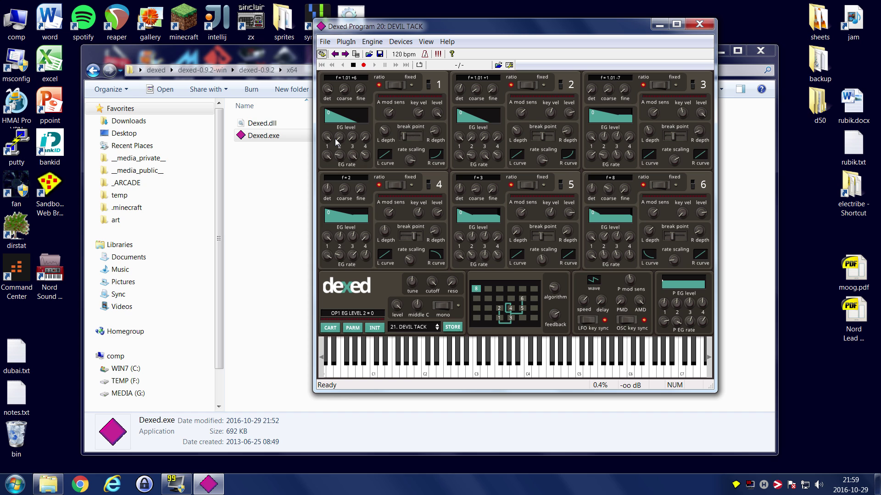
pyautogui.click(332, 329)
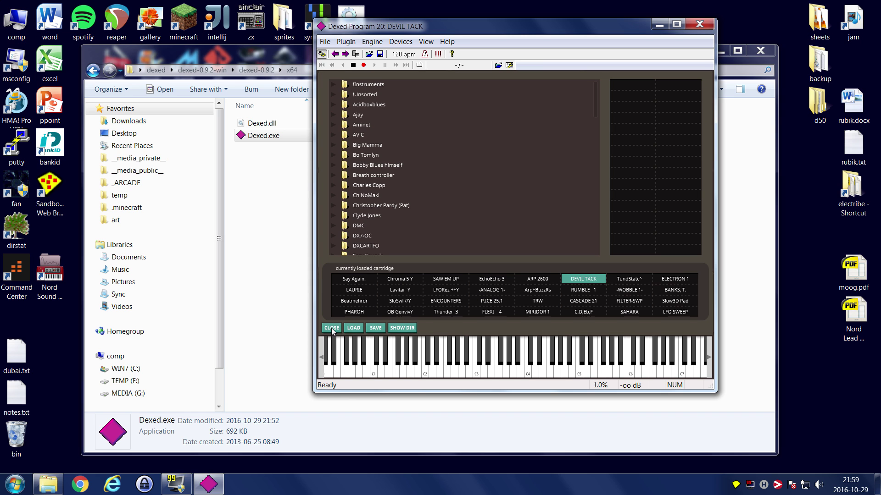
pyautogui.scroll(-2, 377, 130)
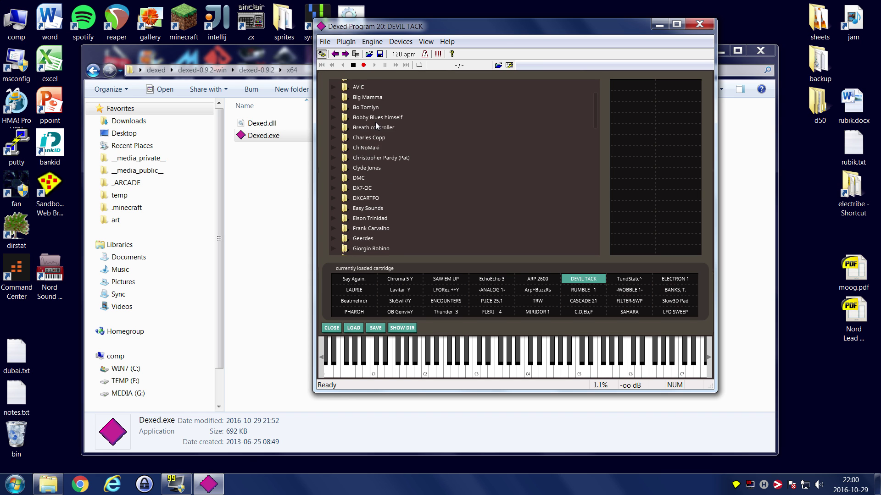
pyautogui.scroll(-1, 377, 125)
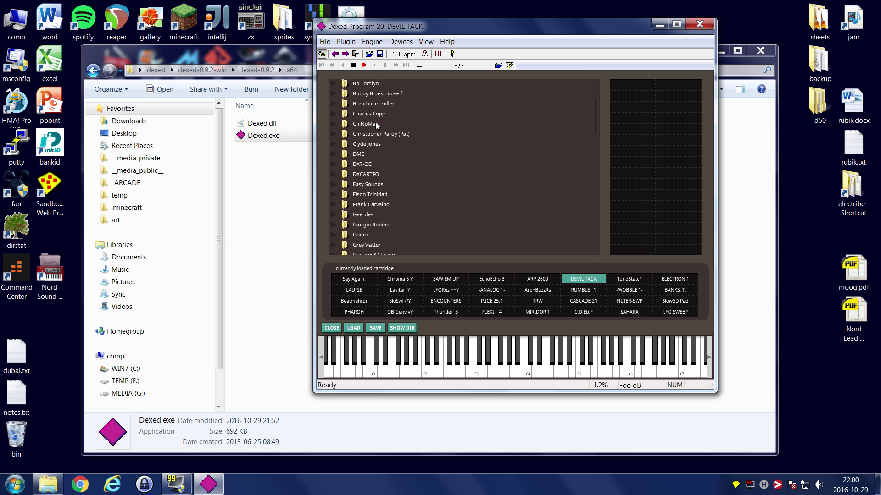
pyautogui.scroll(-5, 376, 125)
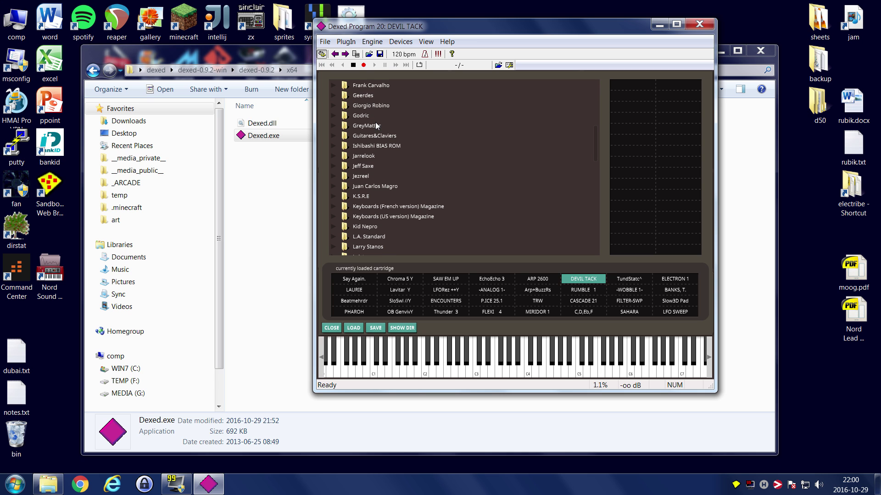
pyautogui.scroll(-1, 377, 126)
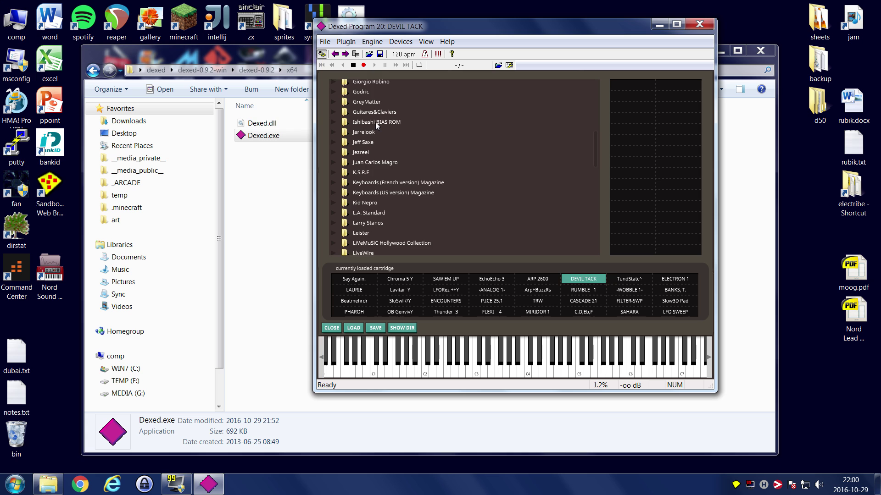
pyautogui.scroll(-3, 376, 125)
pyautogui.scroll(-1, 376, 124)
pyautogui.scroll(-2, 376, 125)
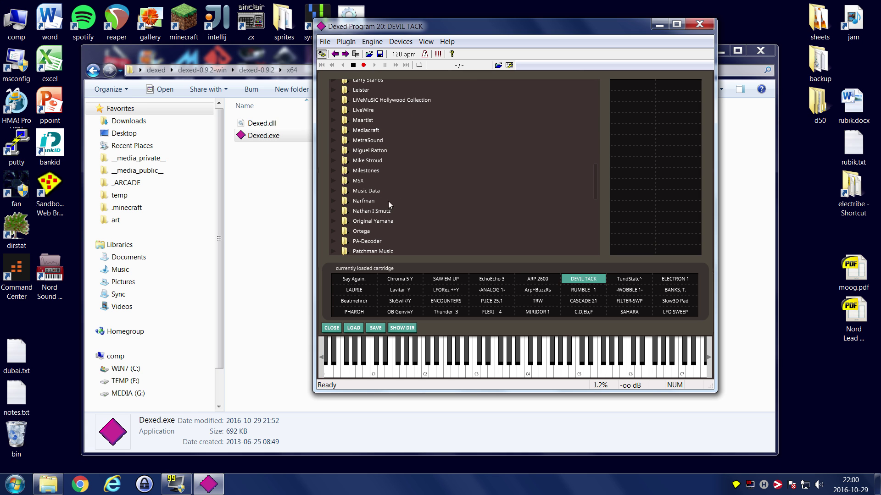
# Step: Load Original Yamaha > DX7 ROM1 > ROM1A.syx, then close Dexed
pyautogui.click(334, 221)
pyautogui.scroll(-3, 381, 184)
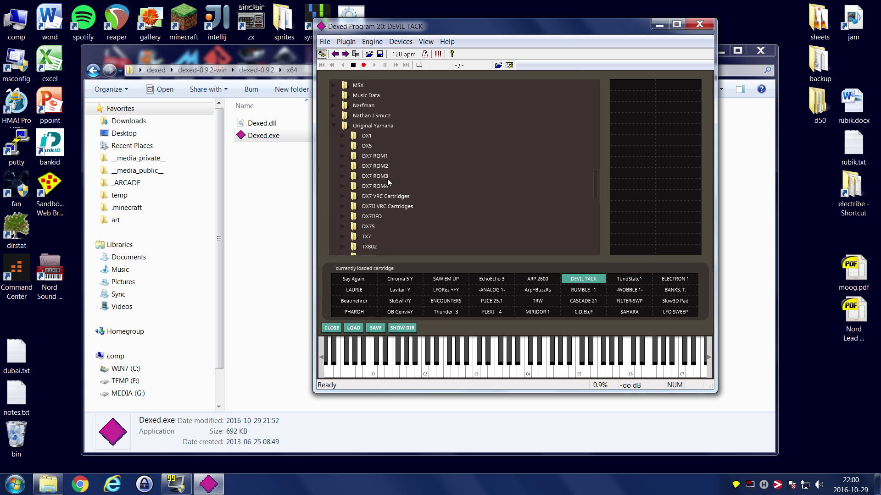
pyautogui.click(343, 157)
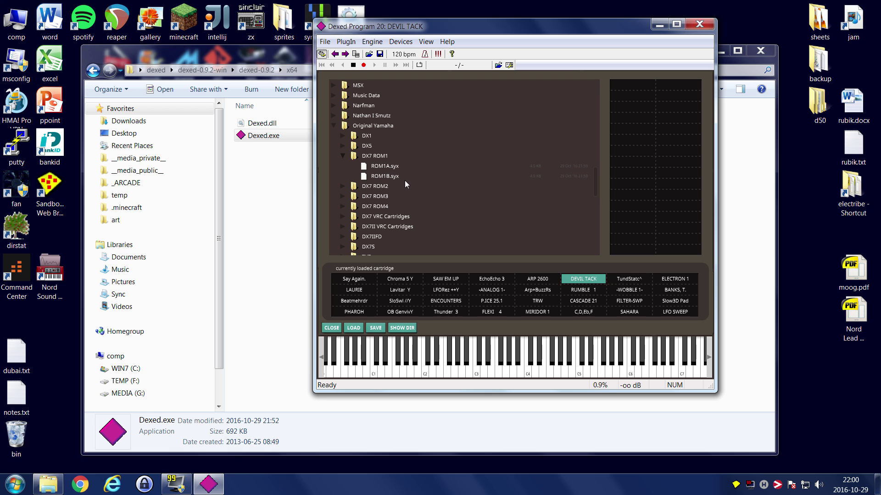
pyautogui.doubleClick(375, 167)
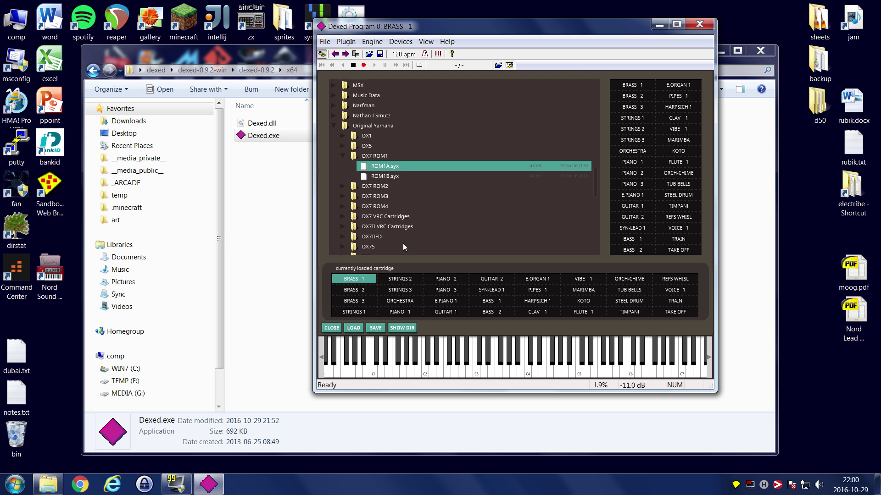
pyautogui.click(705, 27)
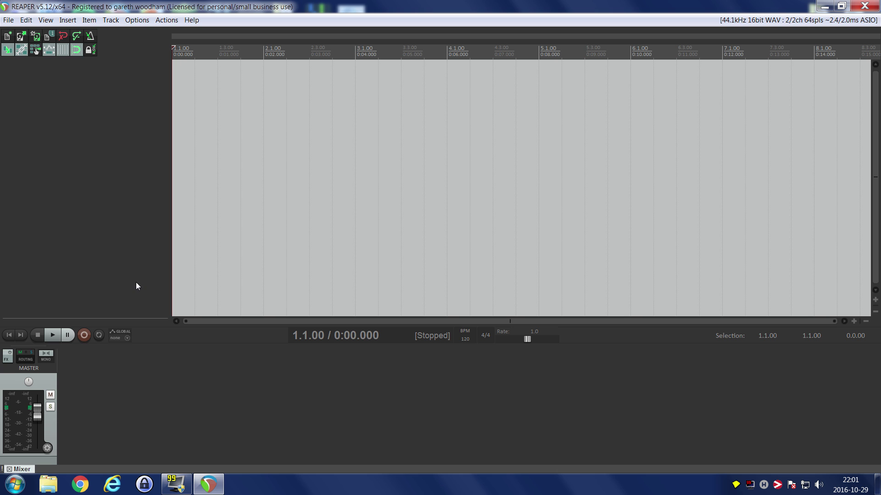
# Step: Insert Track 1 and add VSTi: Dexed to its FX chain using the 'dexed' filter
pyautogui.rightClick(74, 154)
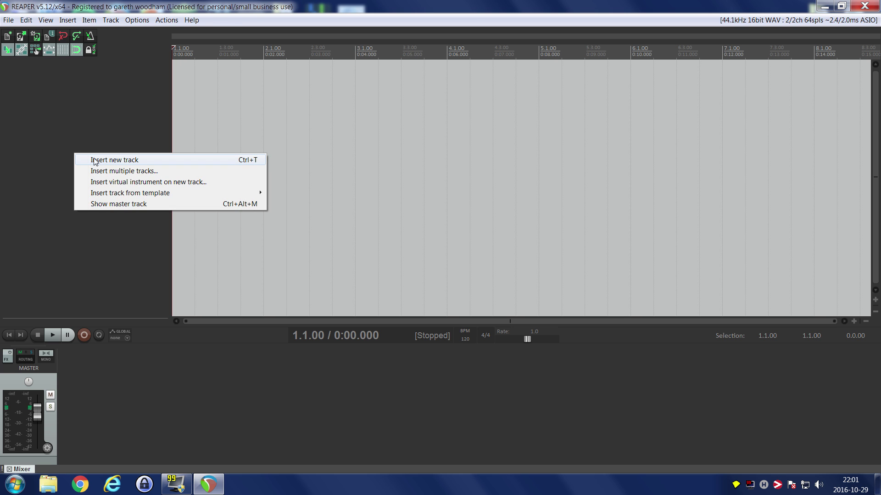
pyautogui.click(93, 159)
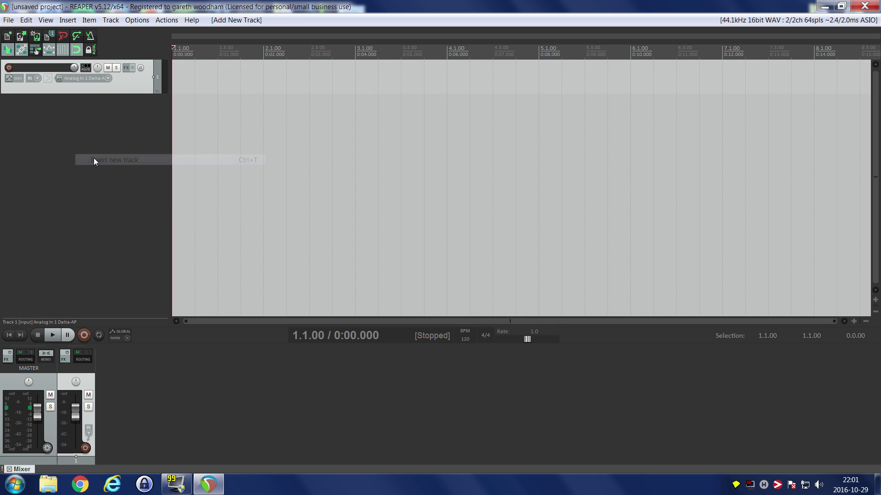
pyautogui.click(128, 68)
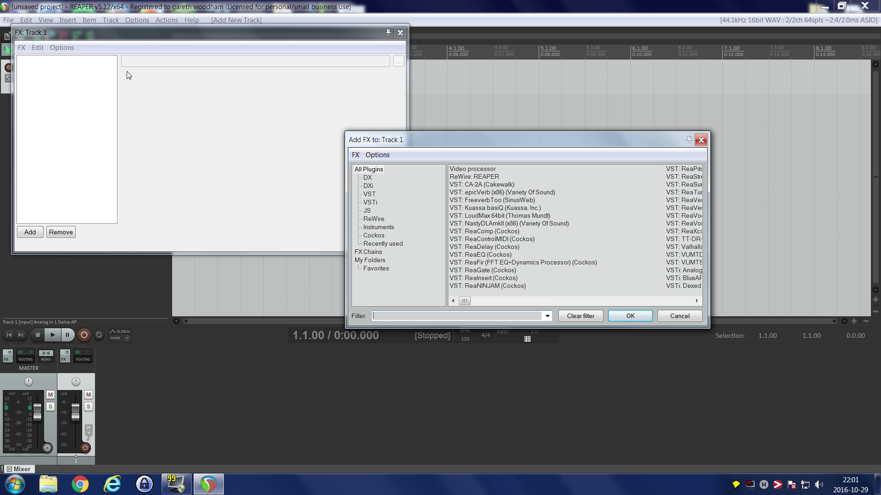
pyautogui.write('dexed')
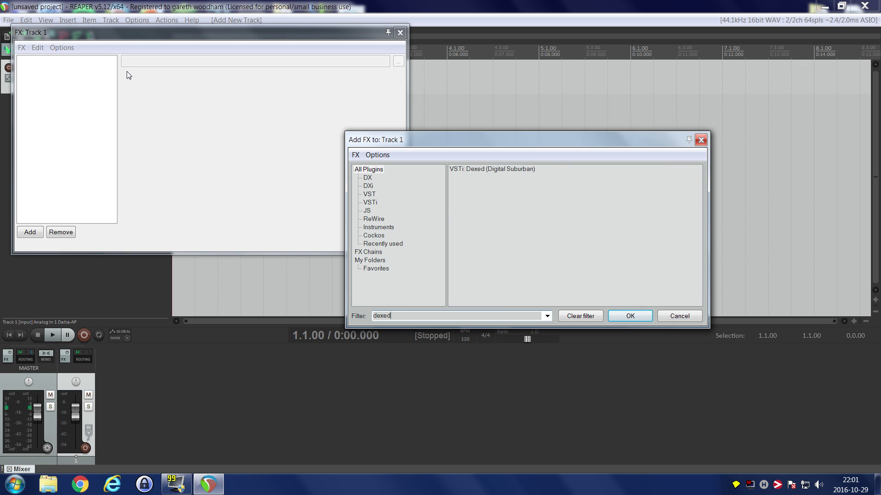
pyautogui.doubleClick(485, 170)
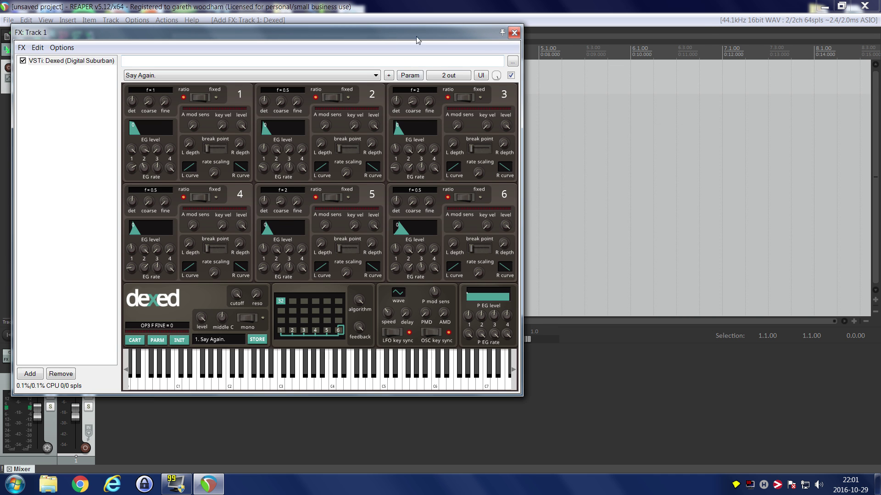
pyautogui.moveTo(393, 31); pyautogui.dragTo(659, 59)
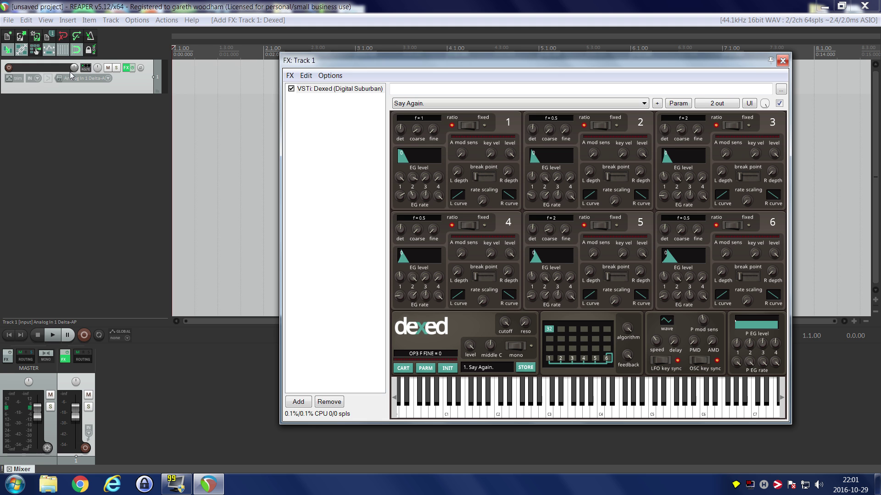
# Step: Arm Track 1 for recording with input monitoring turned on
pyautogui.click(9, 69)
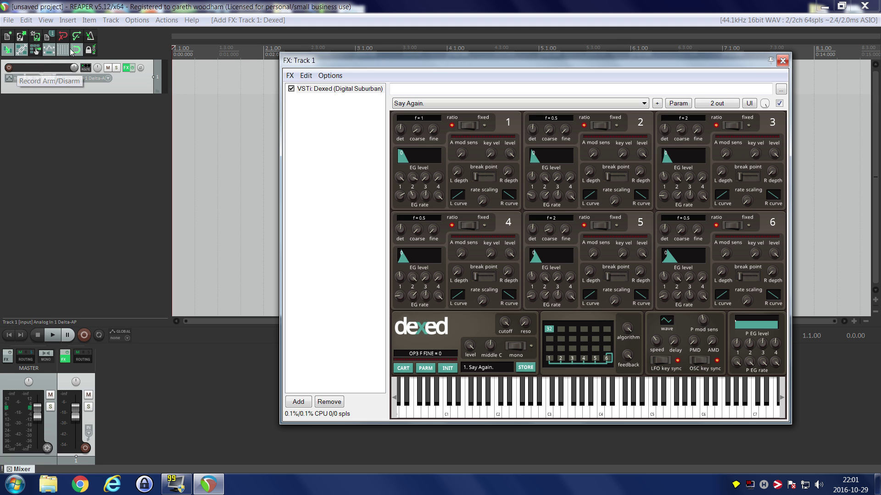
pyautogui.rightClick(9, 68)
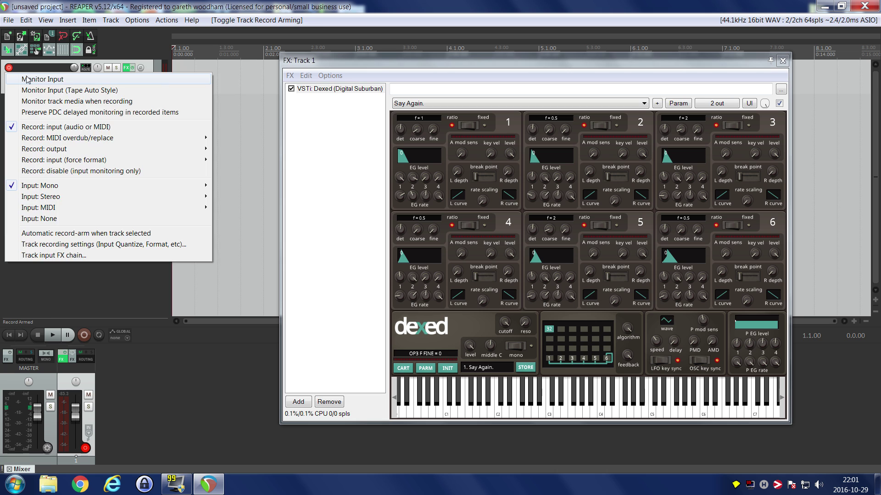
pyautogui.click(13, 77)
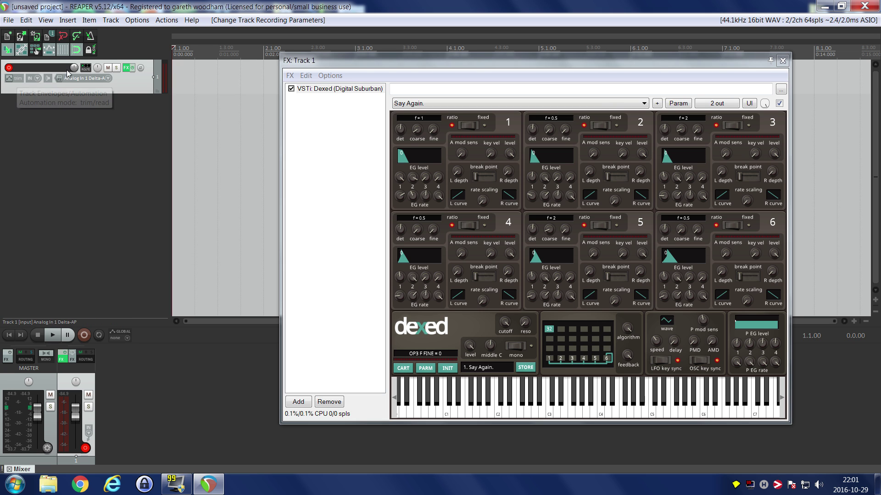
pyautogui.rightClick(9, 67)
# Step: Enable the A-Series Keyboard as a MIDI input in Preferences > MIDI Devices
pyautogui.moveTo(64, 209)
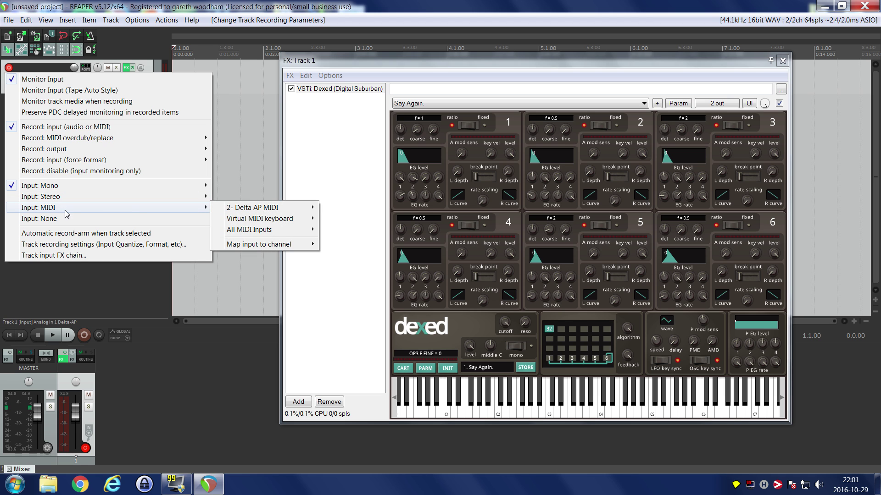
pyautogui.moveTo(251, 209)
pyautogui.click(151, 21)
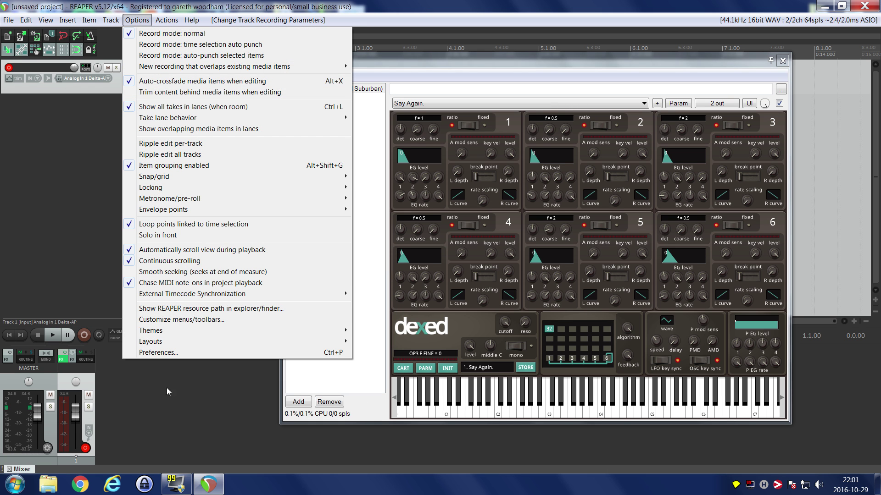
pyautogui.click(171, 352)
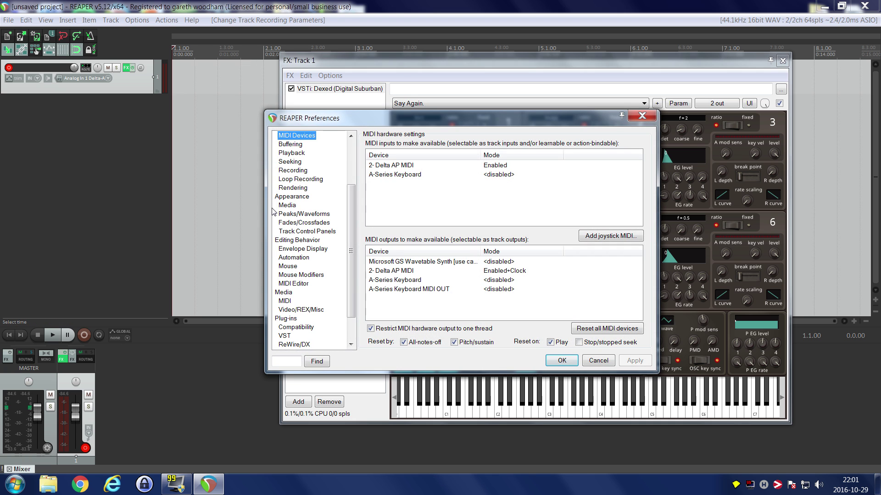
pyautogui.click(376, 176)
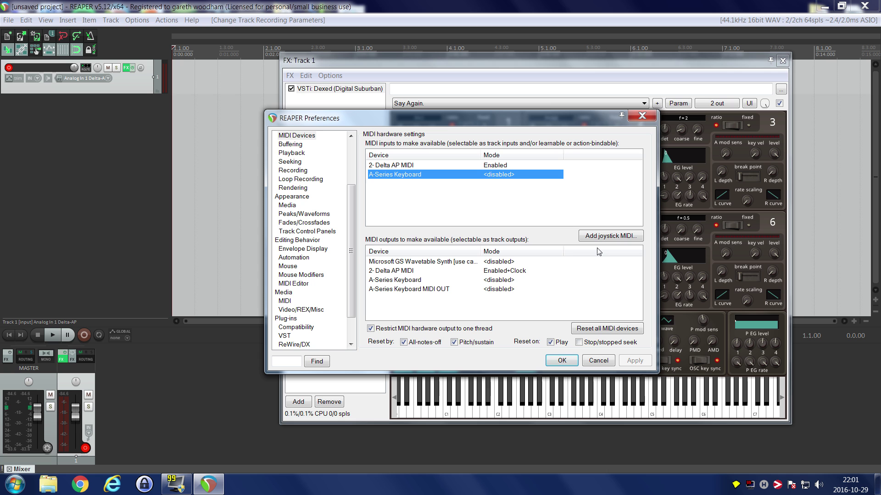
pyautogui.rightClick(526, 175)
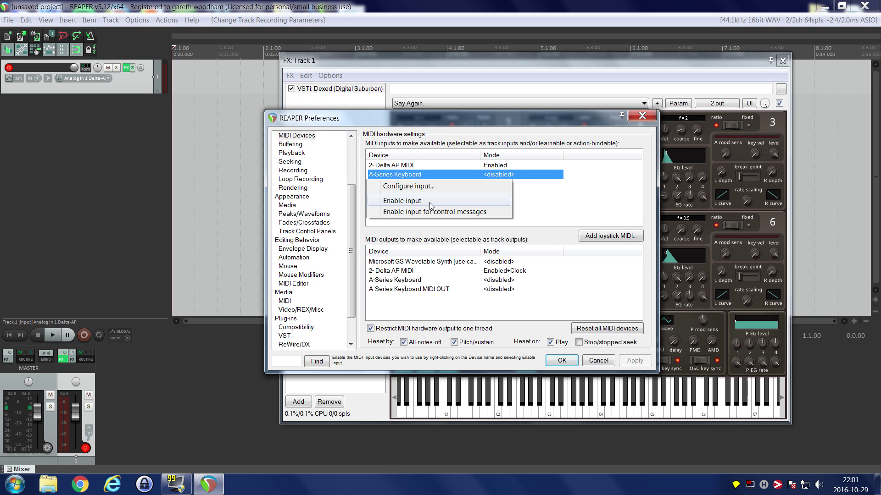
pyautogui.click(402, 201)
pyautogui.click(633, 364)
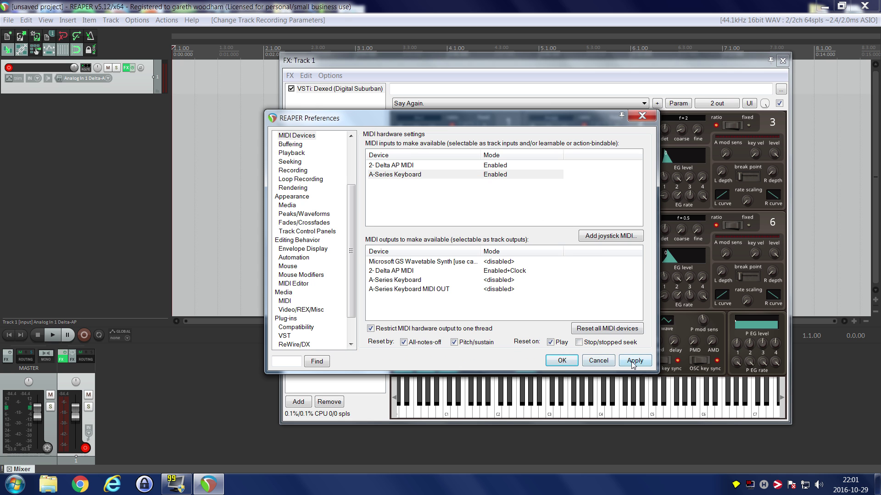
pyautogui.click(562, 361)
# Step: Set Track 1's input to MIDI > A-Series Keyboard > All Channels
pyautogui.rightClick(10, 68)
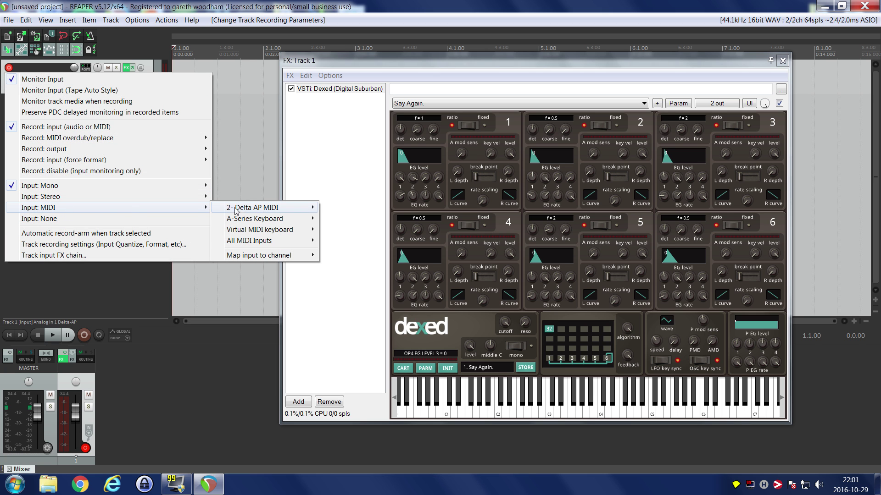
pyautogui.moveTo(257, 219)
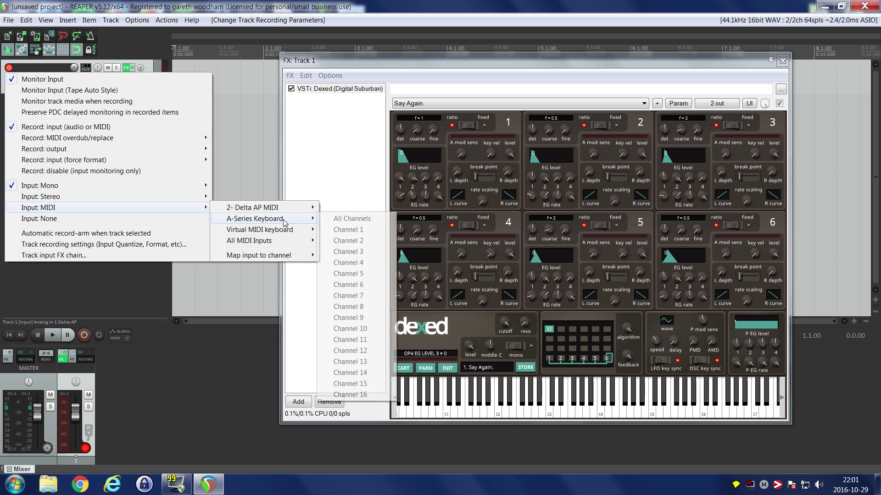
pyautogui.click(339, 222)
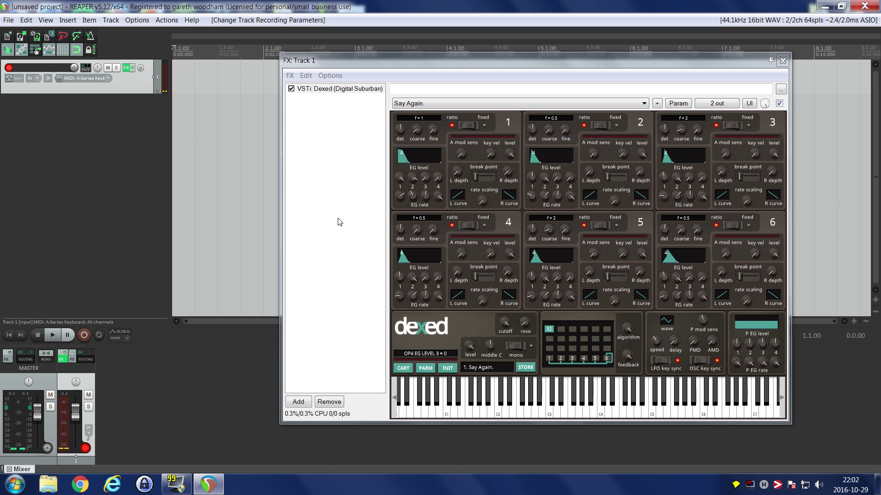
# Step: Load Original Yamaha > DX7 ROM2 > ROM2A.syx into Dexed and close the cartridge browser
pyautogui.click(404, 368)
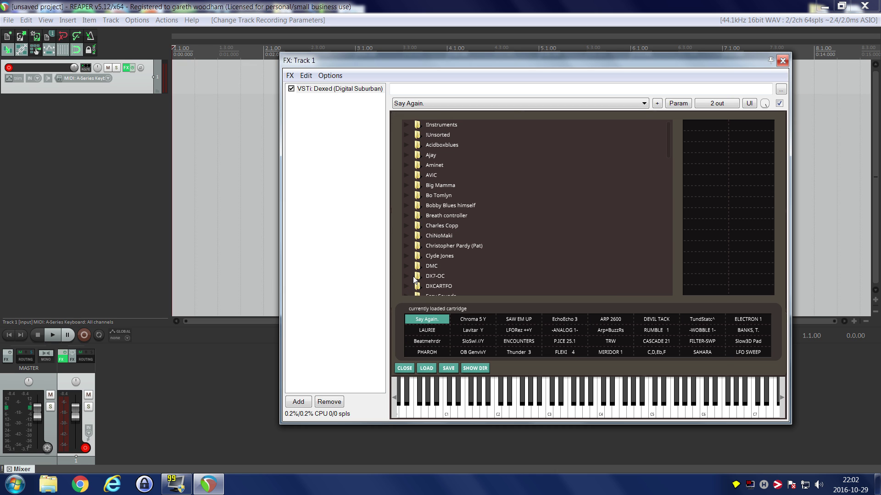
pyautogui.scroll(-5, 419, 248)
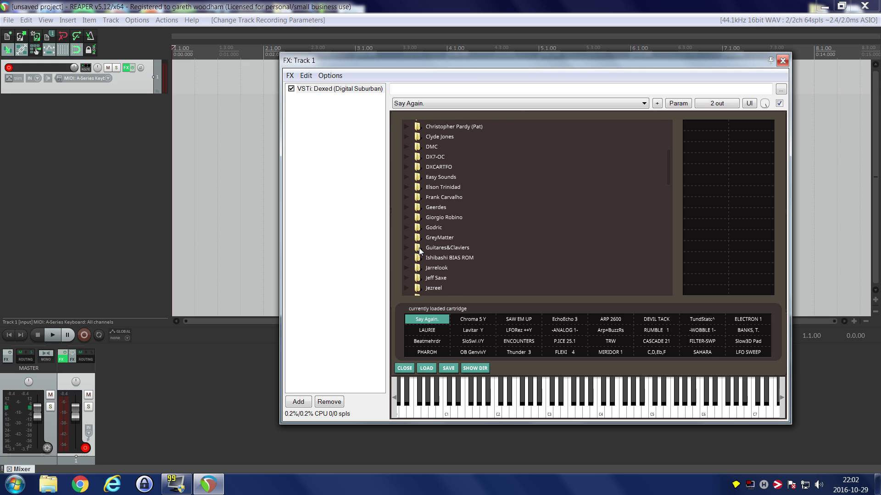
pyautogui.scroll(-4, 419, 248)
pyautogui.scroll(-2, 419, 249)
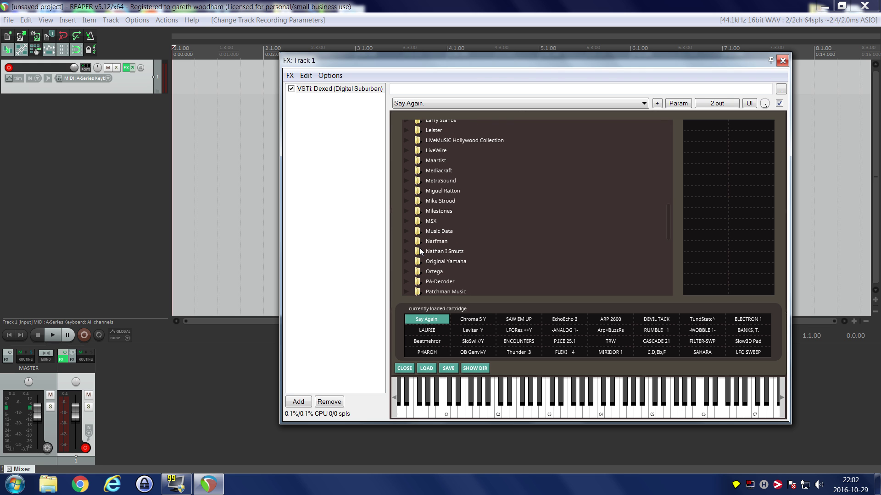
pyautogui.scroll(-3, 419, 251)
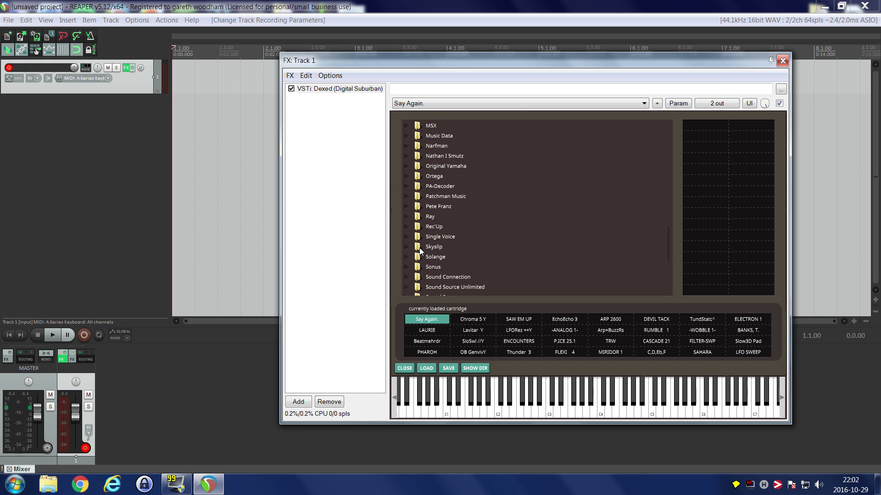
pyautogui.scroll(-2, 419, 250)
pyautogui.scroll(1, 422, 240)
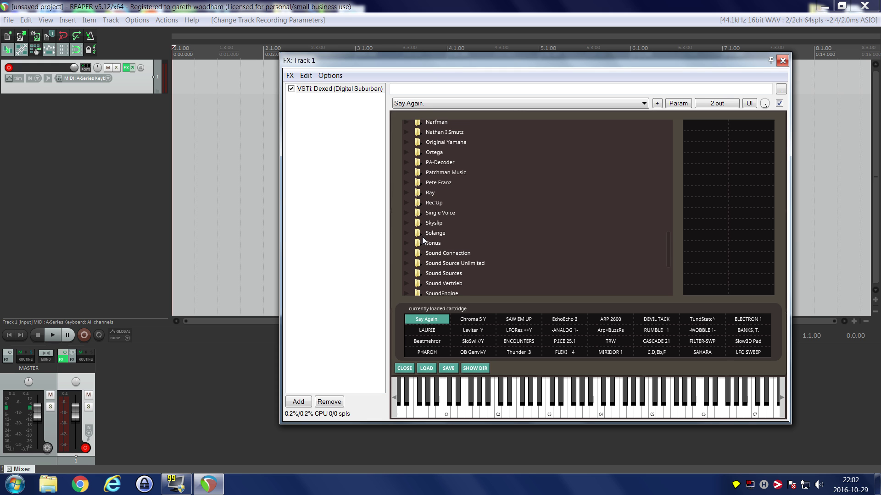
pyautogui.click(407, 142)
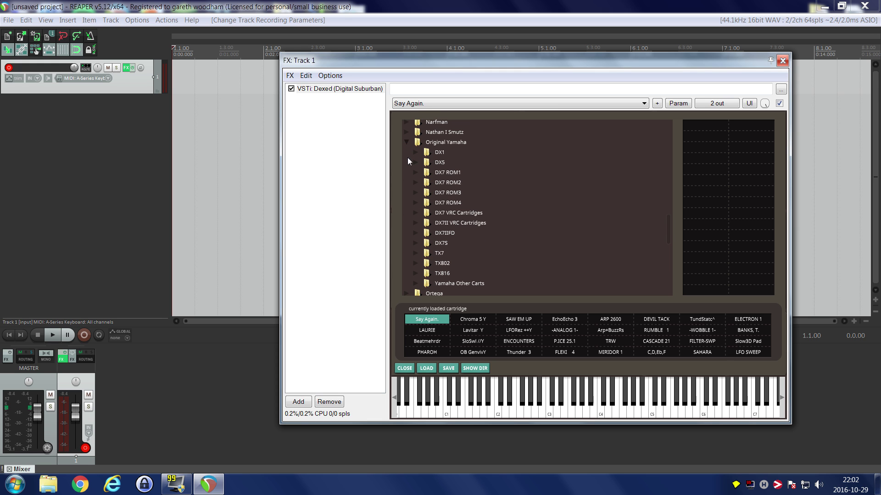
pyautogui.click(415, 183)
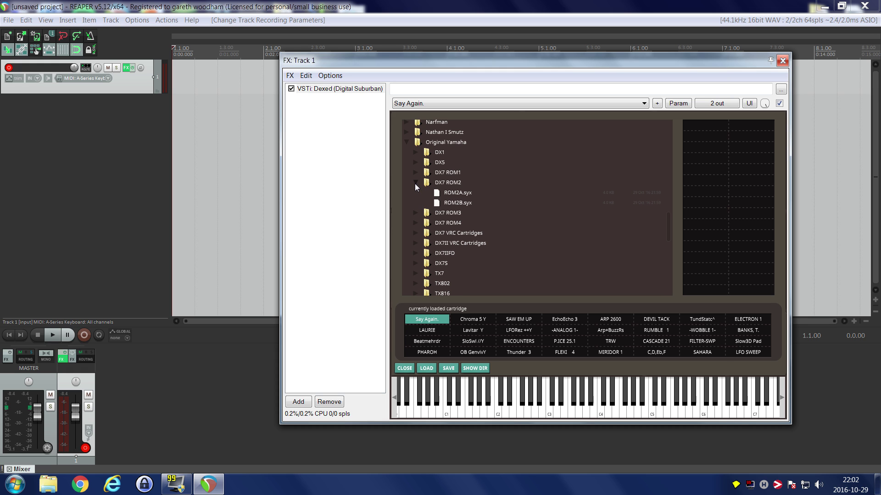
pyautogui.doubleClick(450, 205)
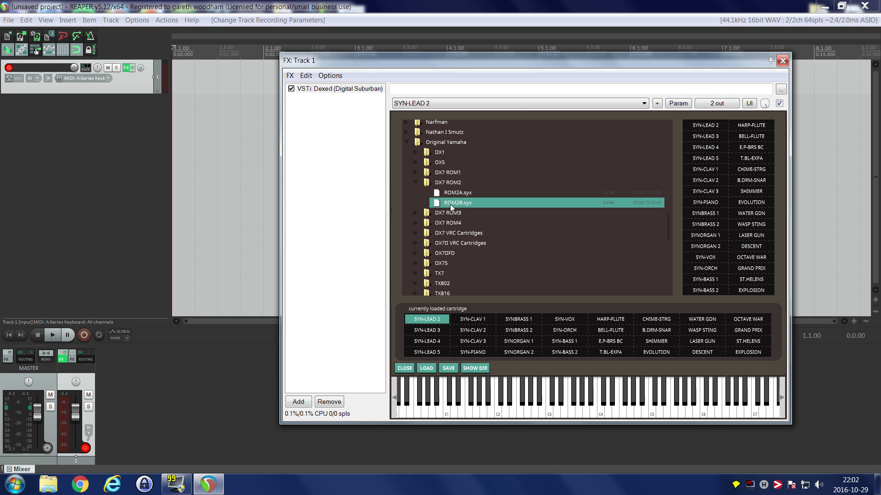
pyautogui.doubleClick(453, 194)
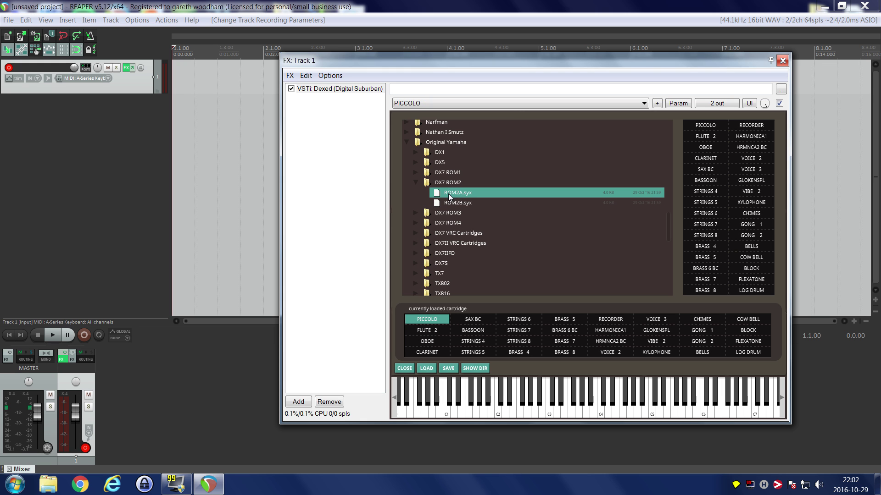
pyautogui.click(404, 369)
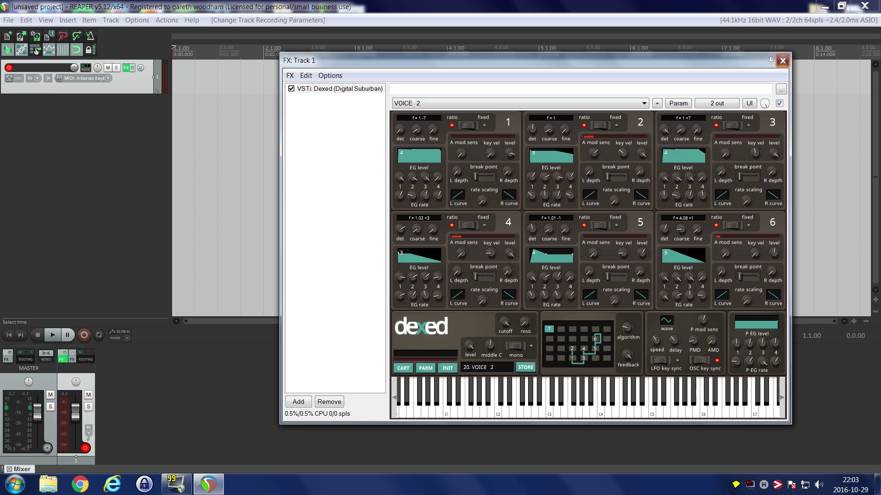
# Step: Add VST: ValhallaRoom after Dexed in Track 1's FX chain using the 'val' filter
pyautogui.click(783, 60)
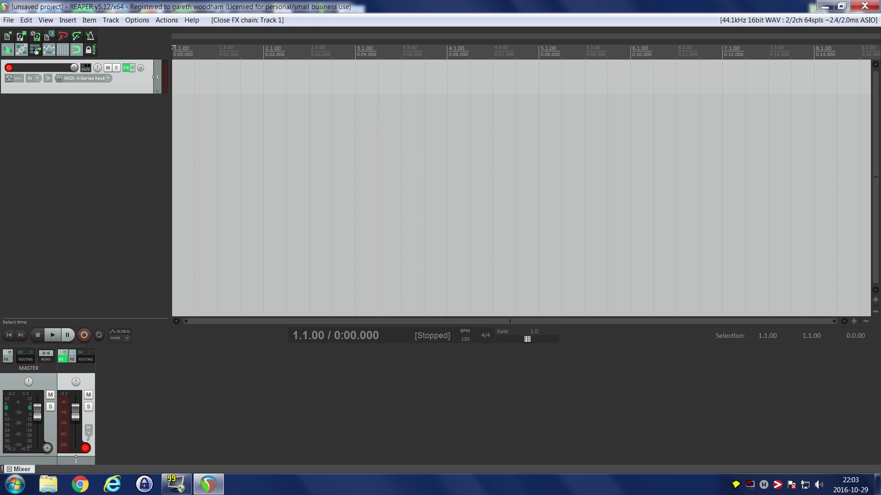
pyautogui.click(127, 69)
pyautogui.rightClick(322, 140)
pyautogui.click(344, 143)
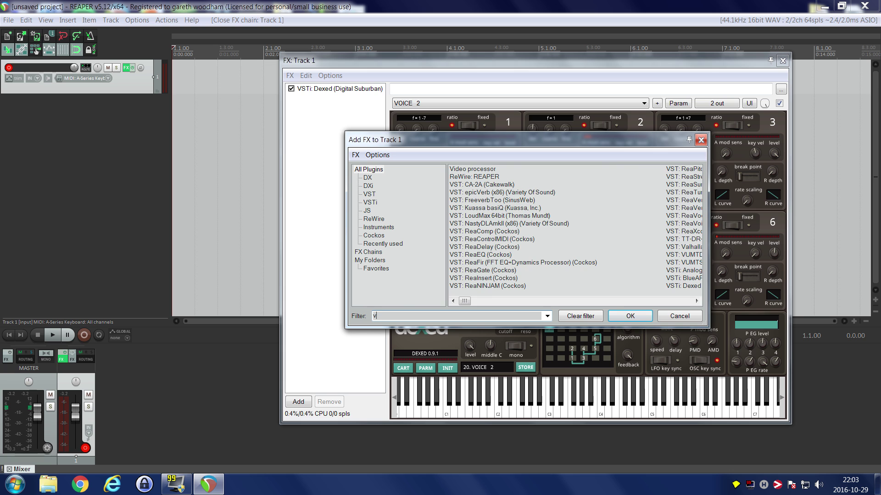
pyautogui.write('val')
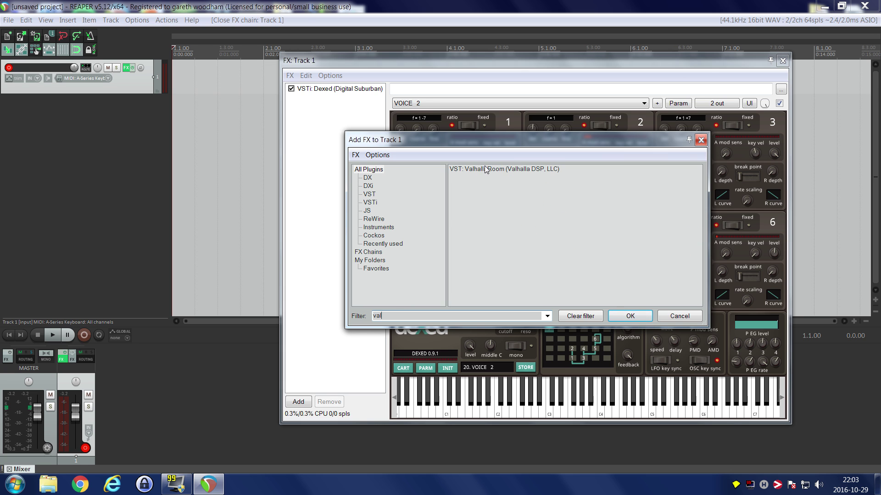
pyautogui.doubleClick(485, 169)
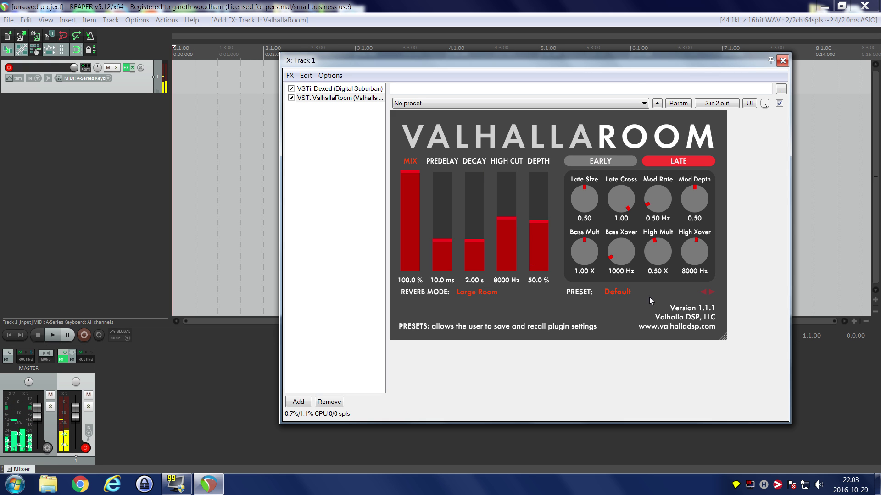
# Step: Load ValhallaRoom's Big Spaces > Kingdome preset and lower MIX to 50.2 %
pyautogui.click(620, 294)
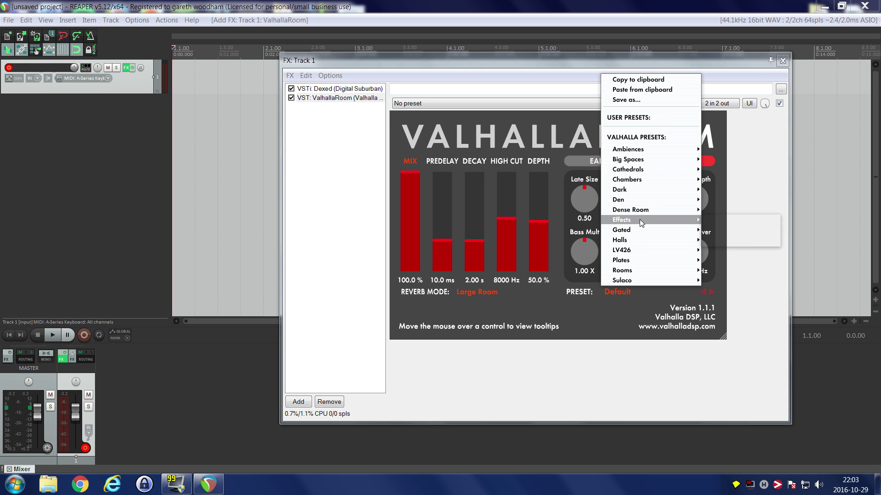
pyautogui.moveTo(643, 161)
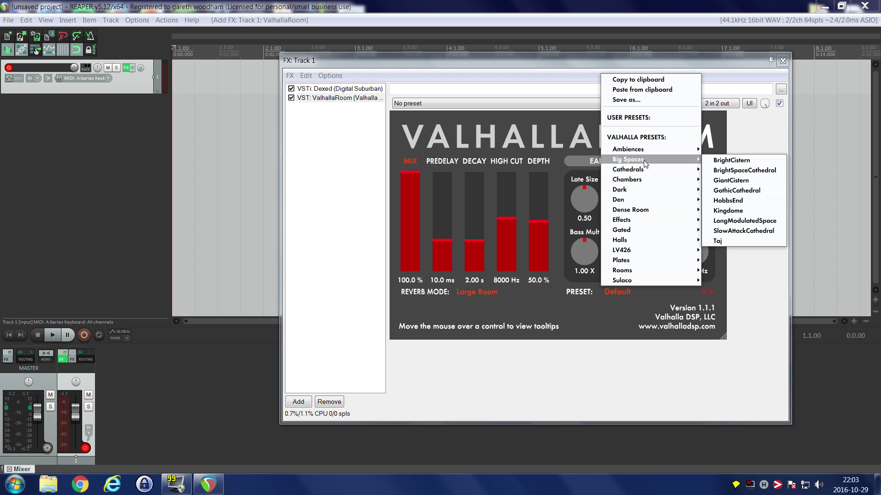
pyautogui.click(727, 210)
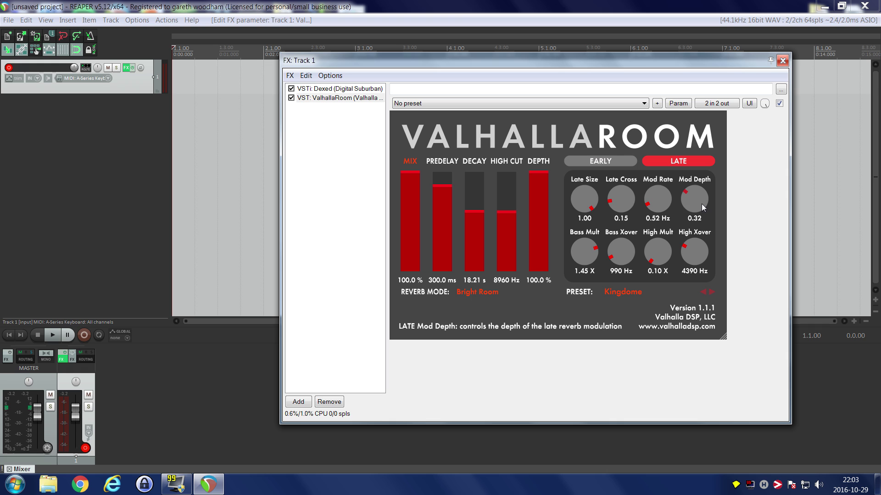
pyautogui.moveTo(408, 196); pyautogui.dragTo(414, 221)
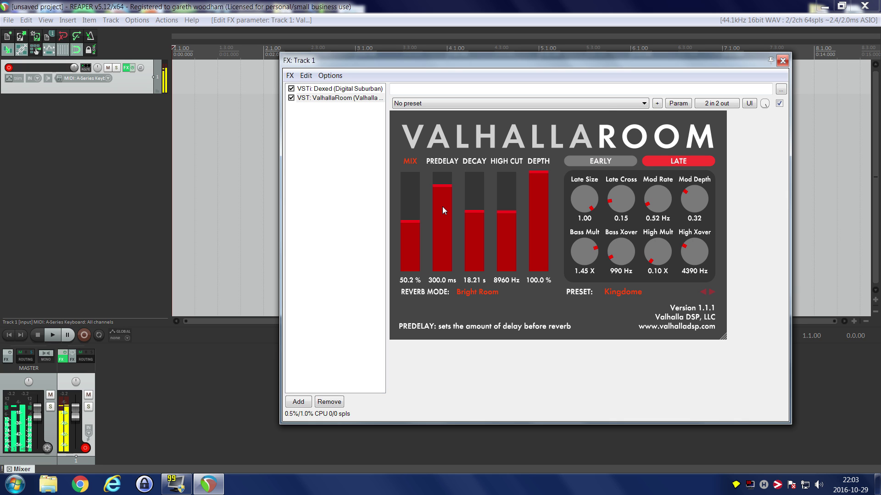
pyautogui.click(782, 62)
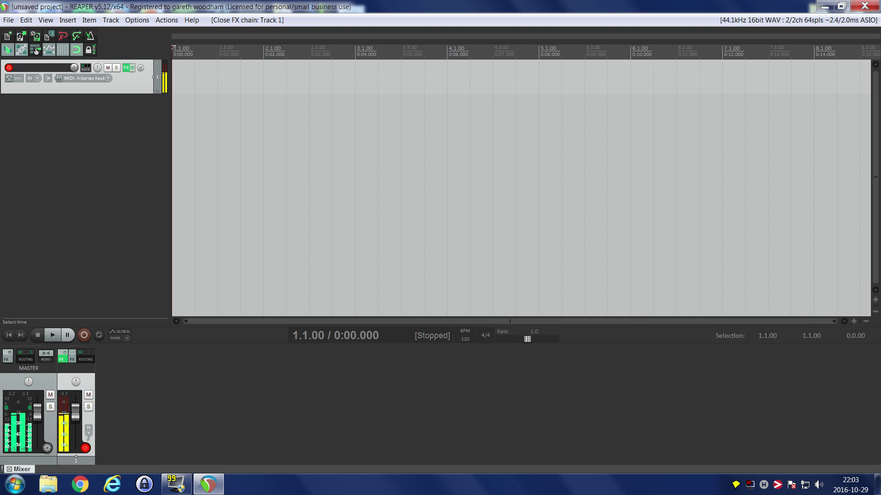